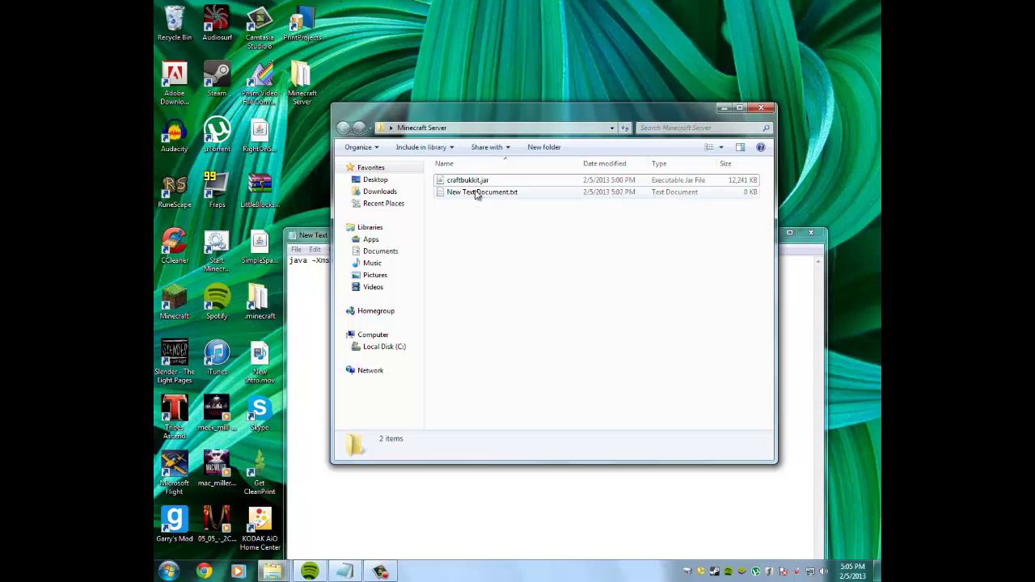
Bring New Text Document.txt up in Notepad and look over its java launch command.
left_click(478, 194)
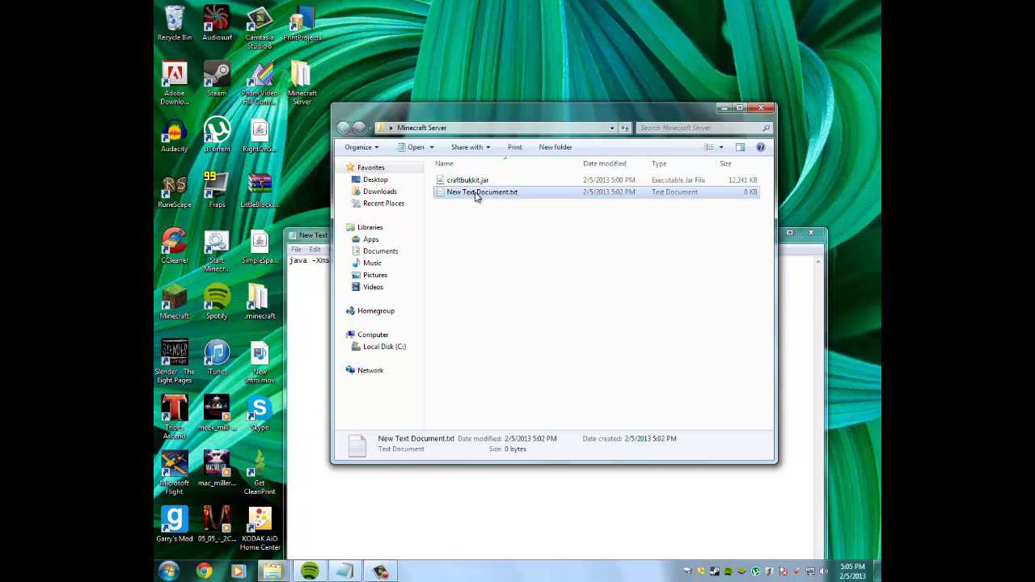
left_click(402, 485)
left_click_drag(538, 269, 506, 265)
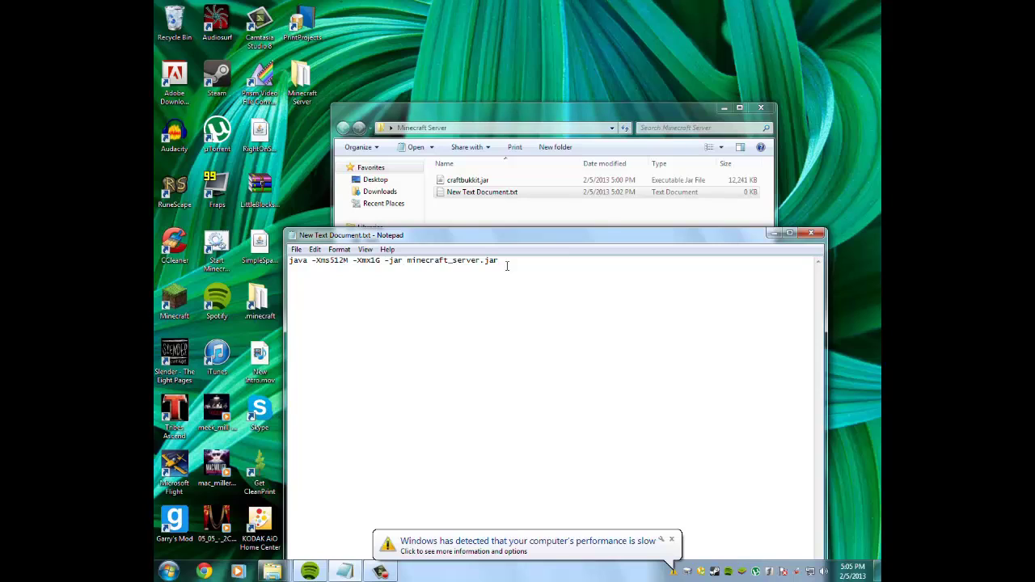
left_click(671, 539)
left_click(602, 392)
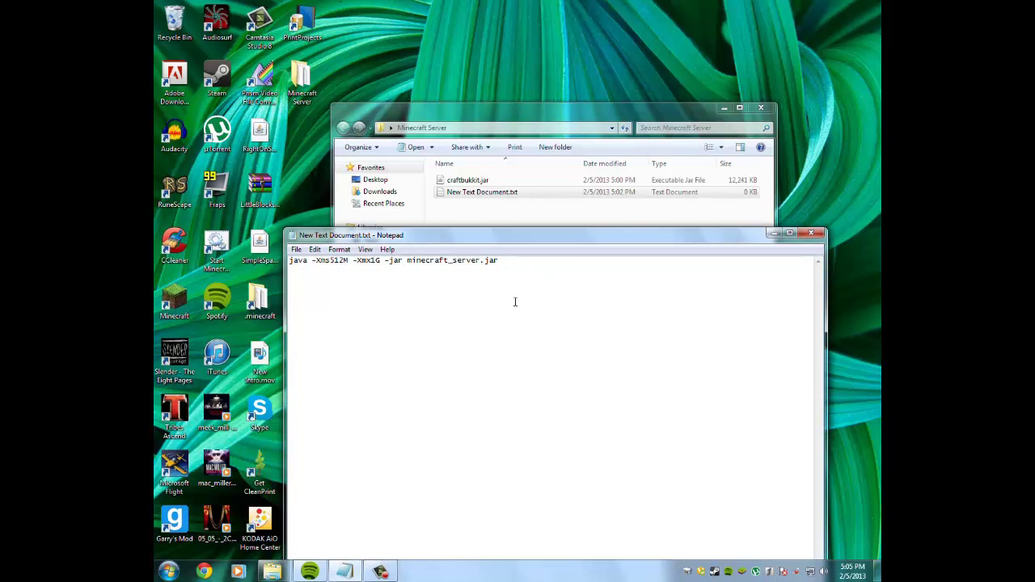
left_click_drag(514, 302, 579, 277)
left_click_drag(491, 271, 548, 274)
Replace minecraft_server with craftbukkit in the -Xms512M -Xmx1G launch command.
left_click_drag(288, 261, 566, 261)
left_click_drag(380, 262, 373, 261)
left_click_drag(350, 262, 330, 264)
left_click(344, 265)
left_click_drag(499, 262, 307, 260)
left_click(596, 259)
left_click_drag(482, 261, 409, 259)
type("craftbuk")
type("kit")
Finish the pause line and save the script as run.bat with Save as type All Files.
type("use")
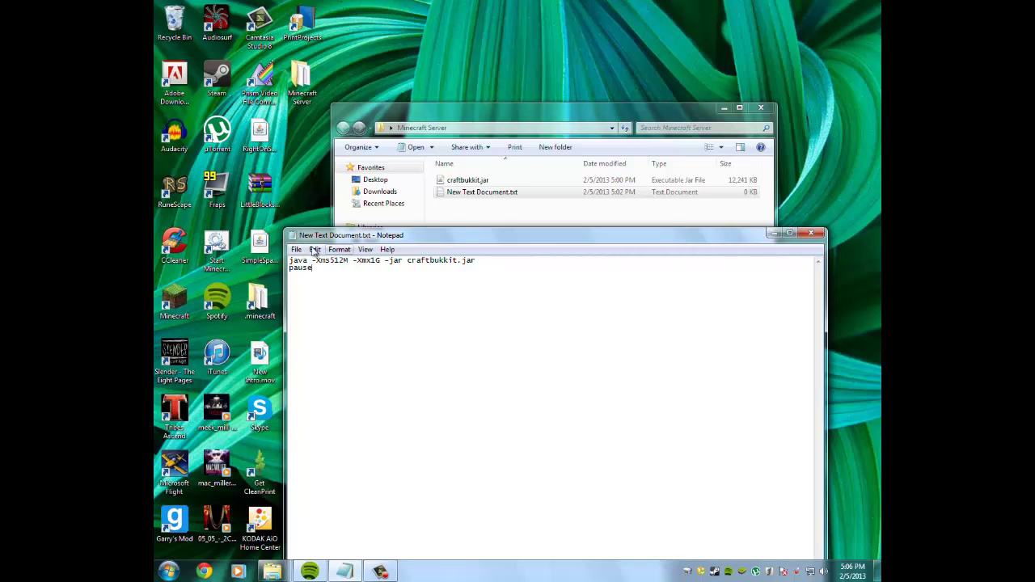
left_click(299, 250)
left_click(318, 300)
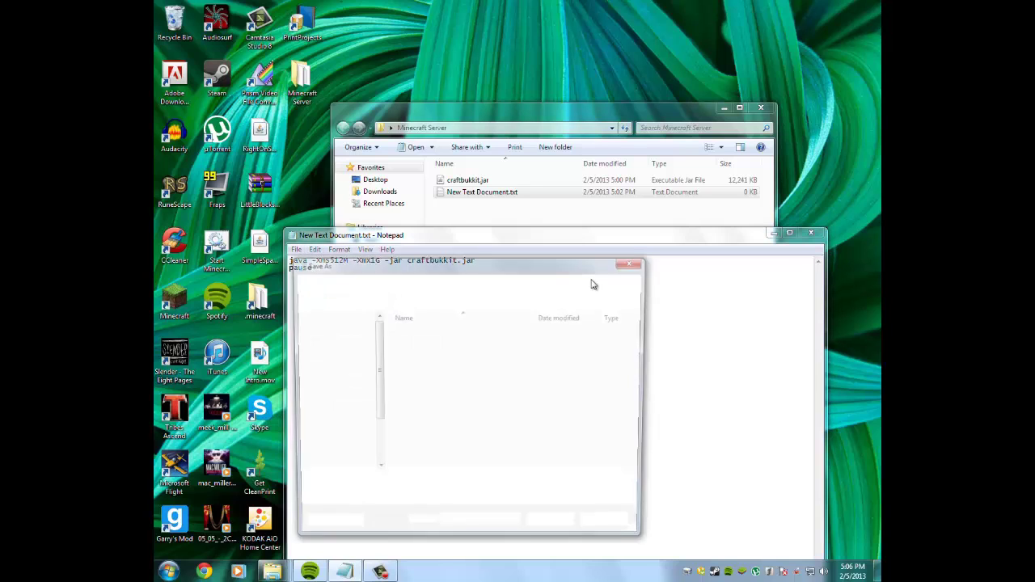
type("run.")
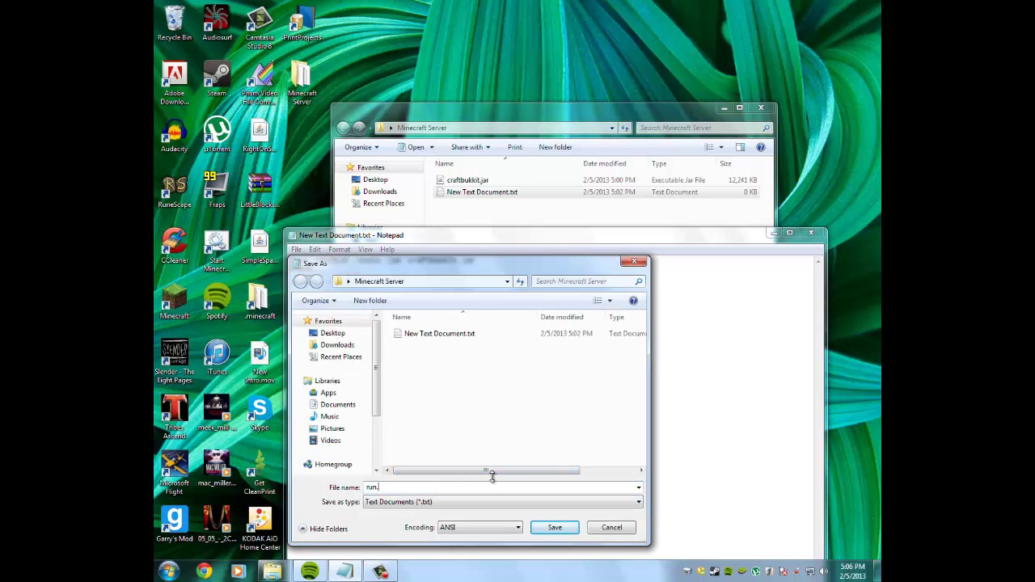
type("bat")
left_click(458, 502)
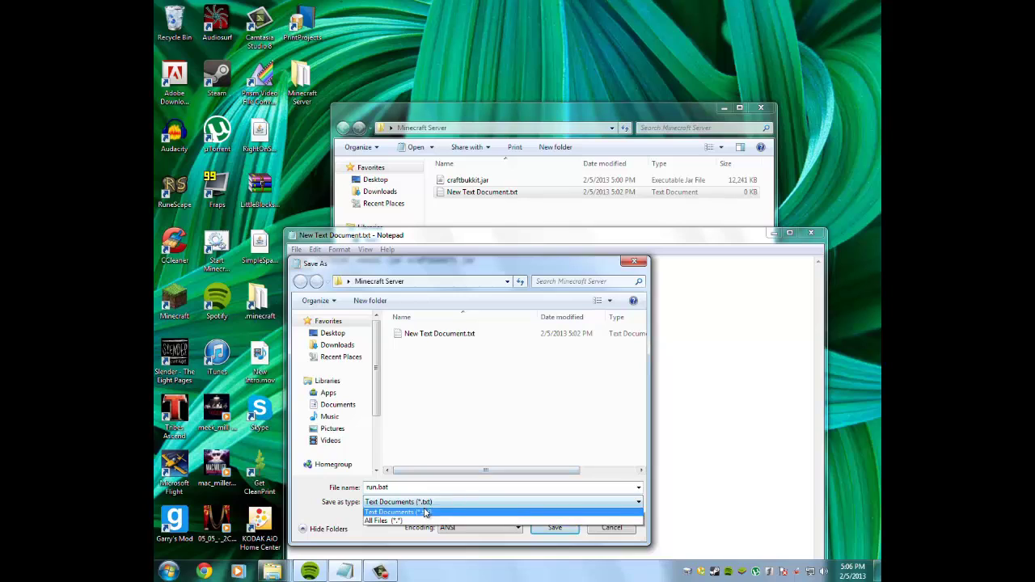
left_click(386, 520)
left_click(555, 527)
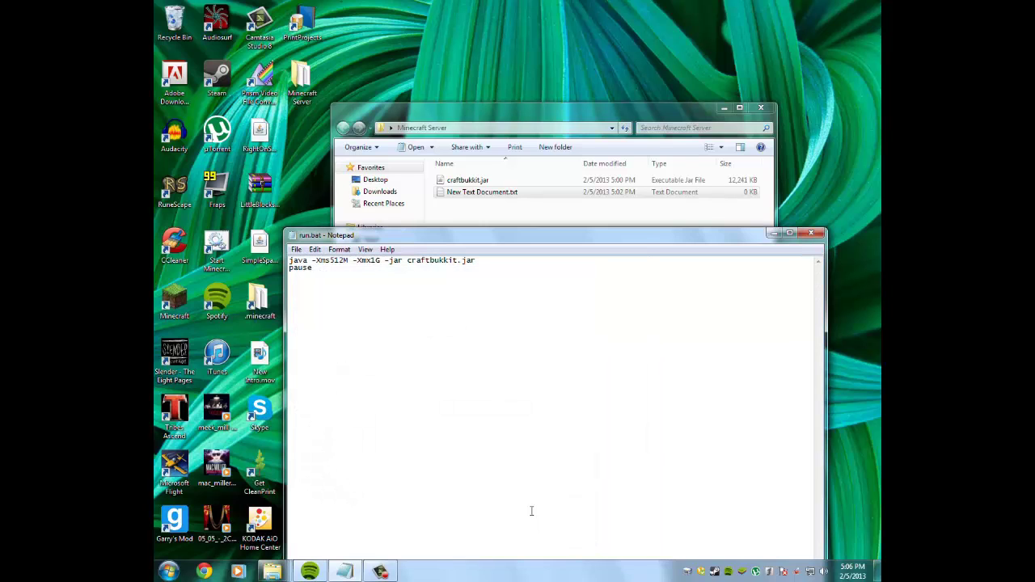
Close Notepad and delete the leftover New Text Document.txt.
left_click(811, 233)
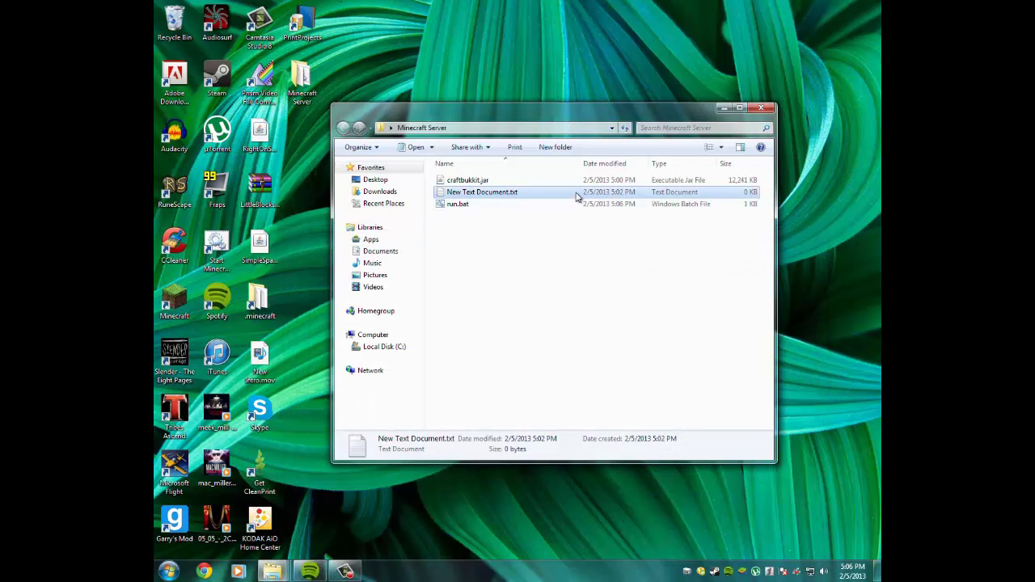
key("Delete")
left_click(558, 331)
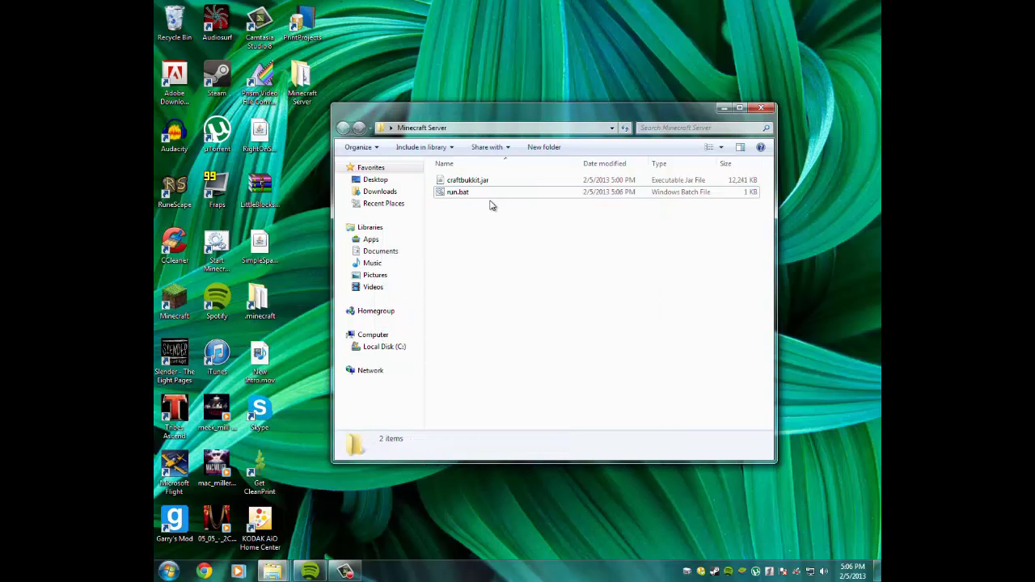
Run run.bat to start the CraftBukkit server once, then issue stop to shut it down.
double_click(484, 194)
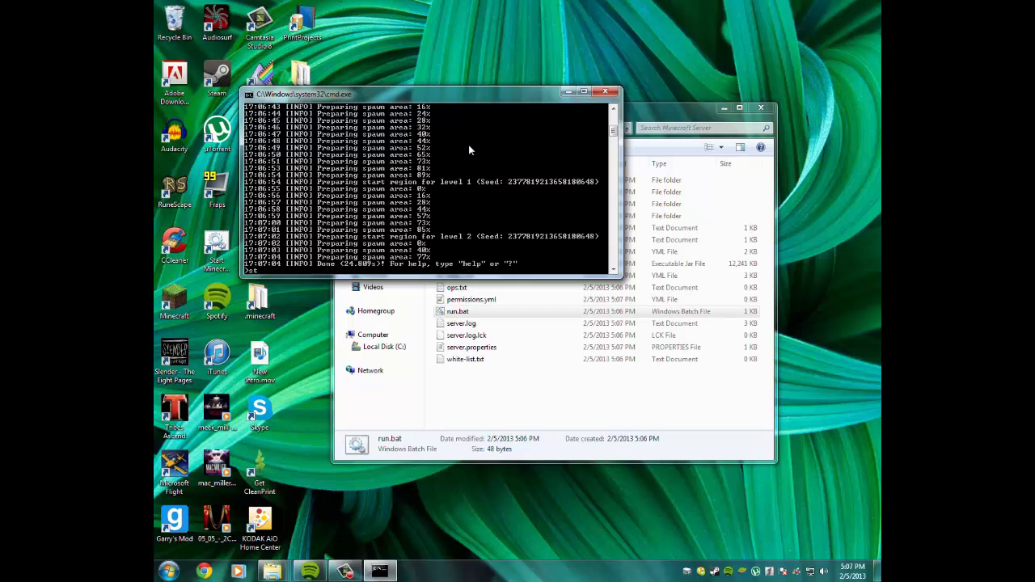
key("Return")
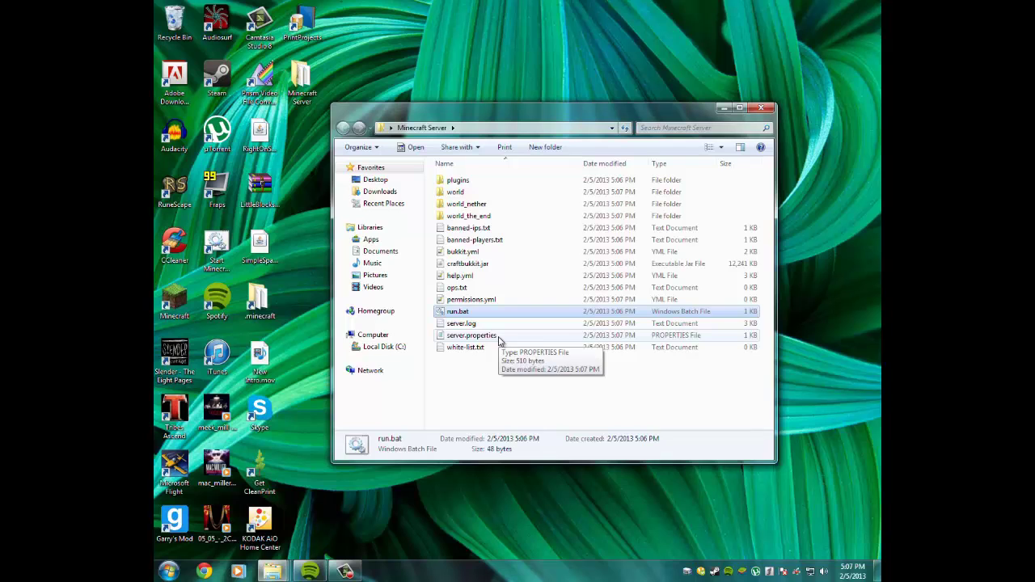
Open server.properties and change online-mode to false.
double_click(498, 336)
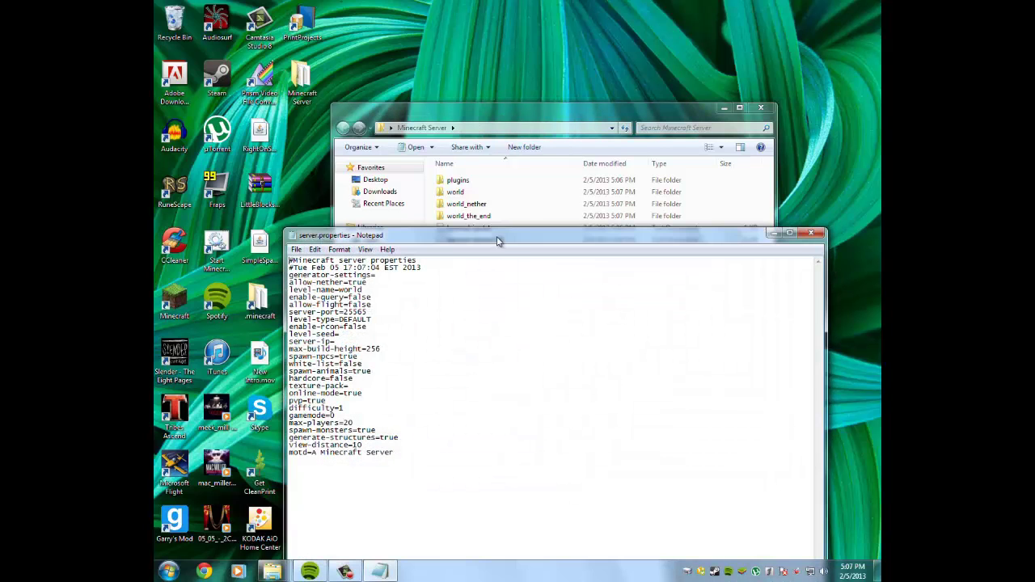
left_click_drag(496, 237, 527, 118)
left_click_drag(510, 342, 488, 339)
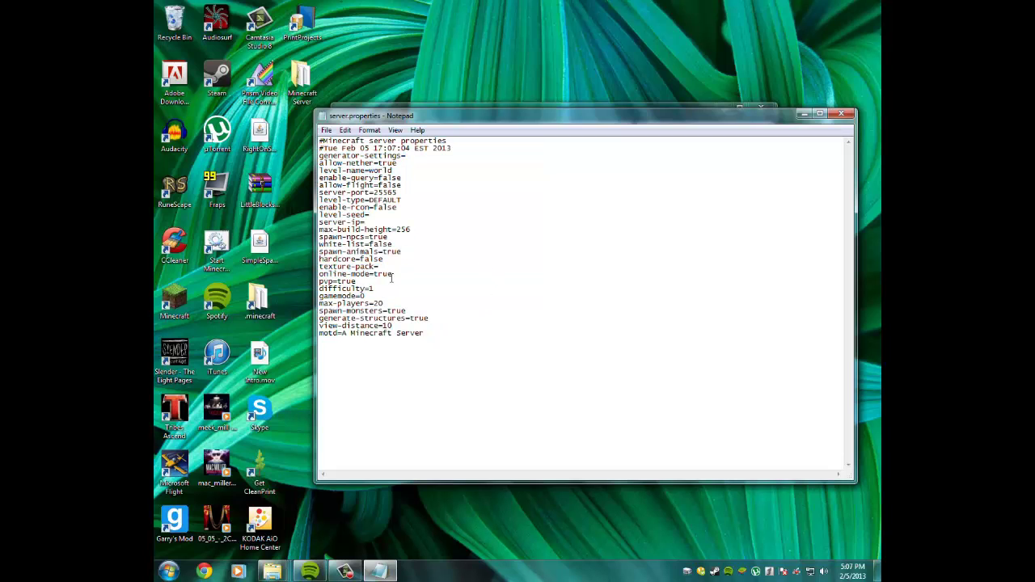
mouse_move(393, 276)
left_mouse_down()
mouse_move(304, 275)
mouse_move(393, 275)
mouse_move(376, 277)
left_mouse_up()
left_click(374, 274)
left_click(371, 277)
left_click_drag(371, 279, 395, 274)
type("false")
key("BackSpace")
key("BackSpace")
key("BackSpace")
key("BackSpace")
type("F")
type("true")
key("BackSpace")
key("BackSpace")
key("BackSpace")
type("fals")
Change the level-name value to xHillrocks99x.
left_click_drag(409, 163, 370, 167)
type("MHillrocks99")
mouse_move(403, 177)
left_mouse_down()
mouse_move(377, 177)
mouse_move(405, 185)
mouse_move(375, 193)
mouse_move(397, 192)
left_mouse_up()
left_click(420, 178)
Open the Windows Control Panel from the Start menu.
left_click(168, 571)
left_click(168, 571)
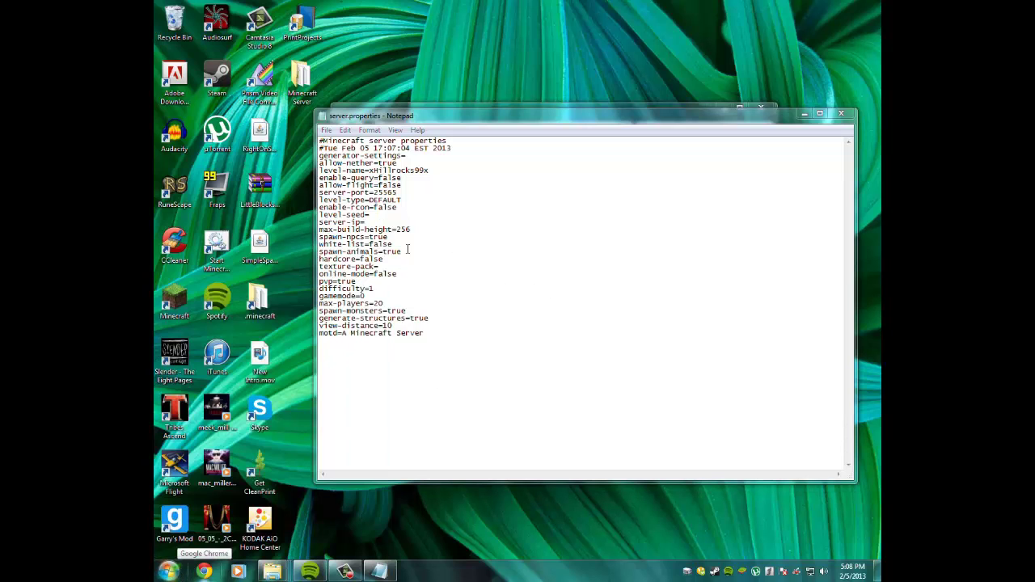
left_click(414, 220)
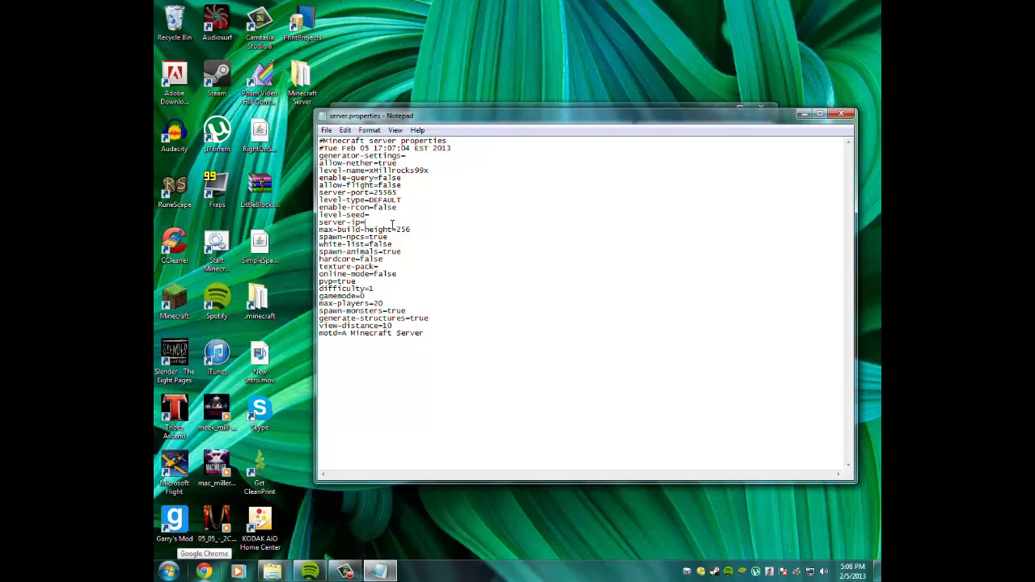
key("super")
left_click(363, 450)
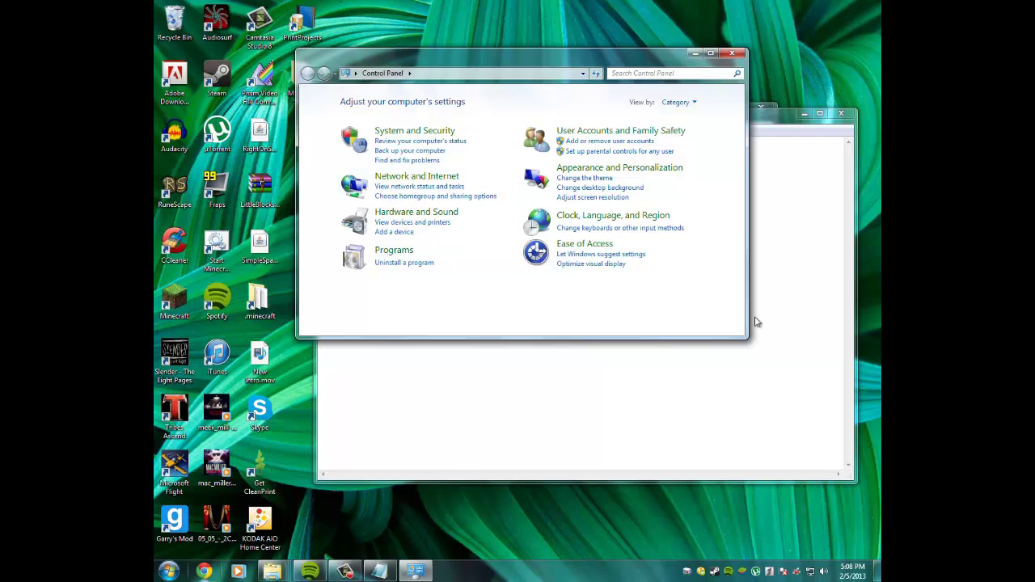
Close Control Panel and launch Command Prompt by searching for cmd.
left_click(731, 53)
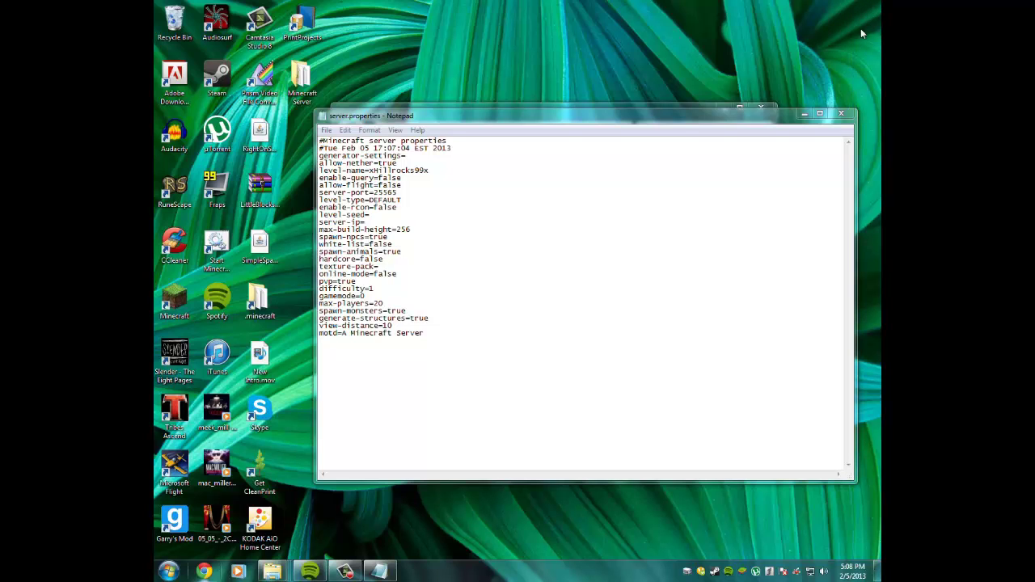
mouse_move(679, 120)
left_mouse_down()
mouse_move(842, 119)
mouse_move(661, 153)
mouse_move(672, 123)
mouse_move(704, 115)
mouse_move(695, 119)
left_mouse_up()
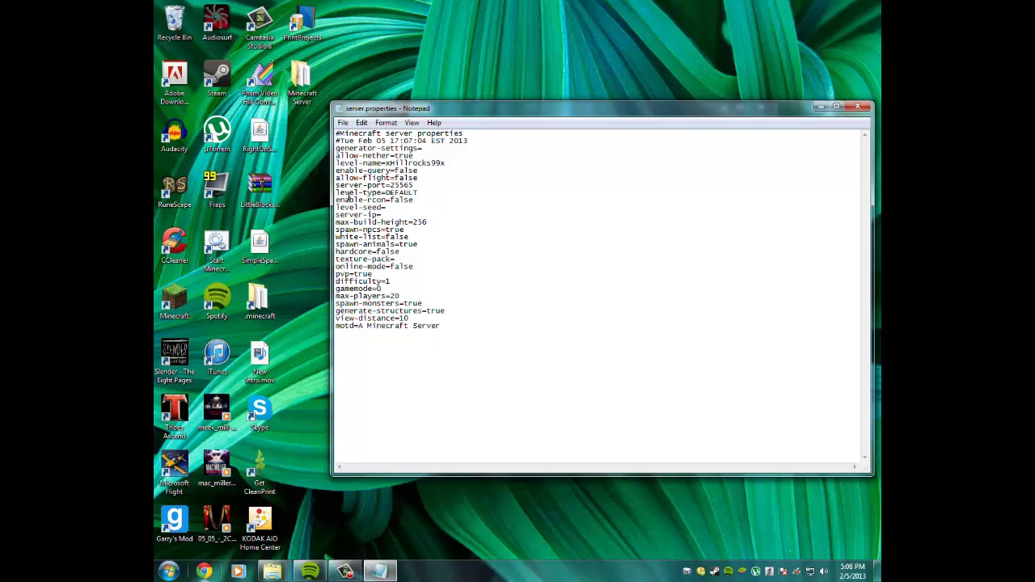
left_click(168, 570)
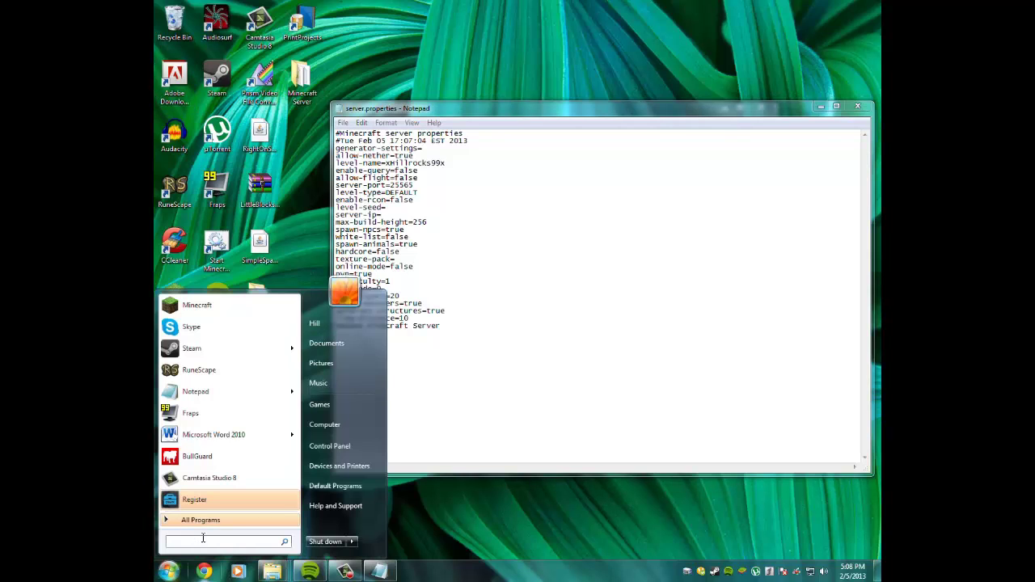
type("cmd")
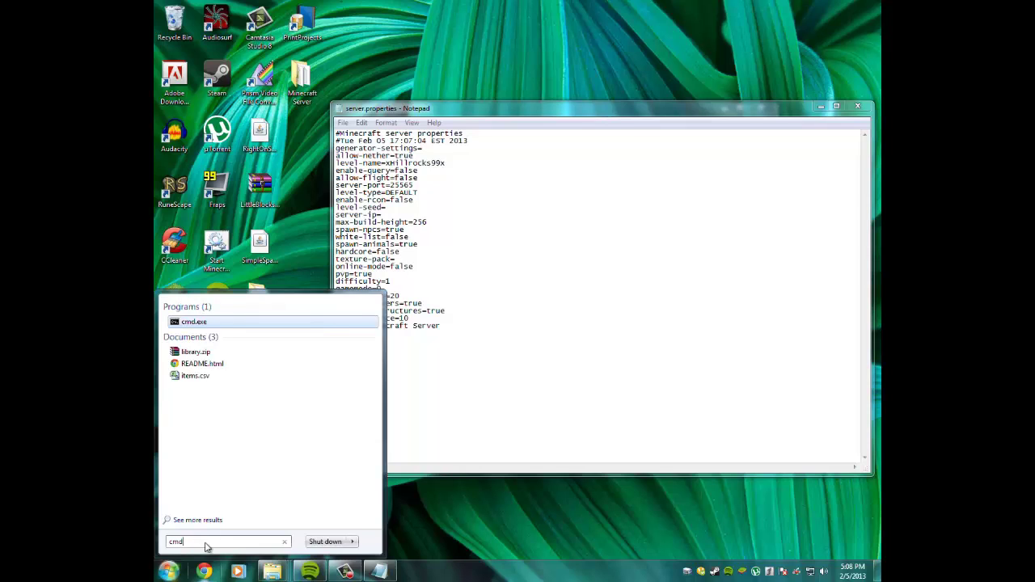
key("Return")
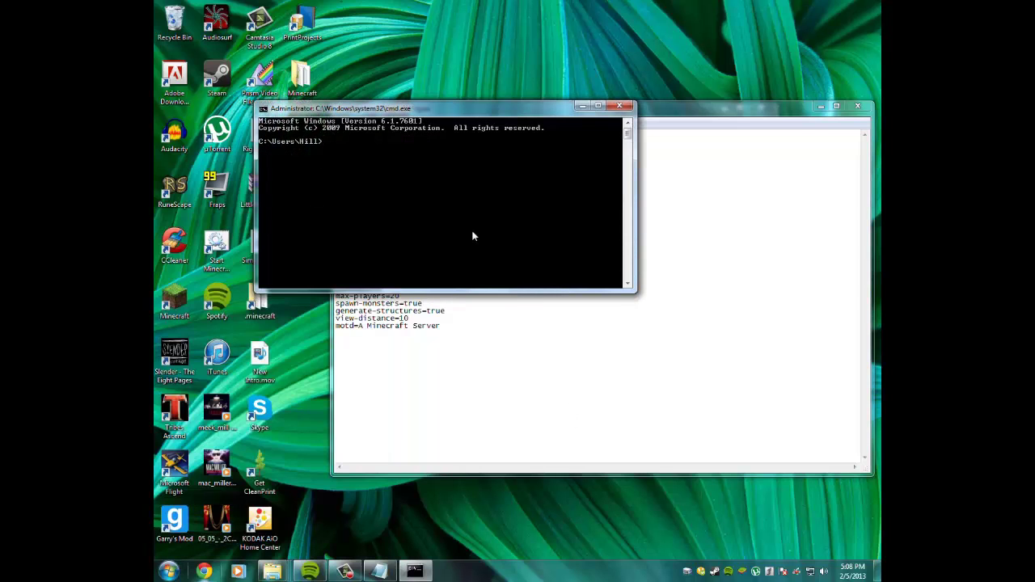
Run ipconfig and copy the IPv4 address 192.168.1.8 from the console.
type("ipconfig")
key("Return")
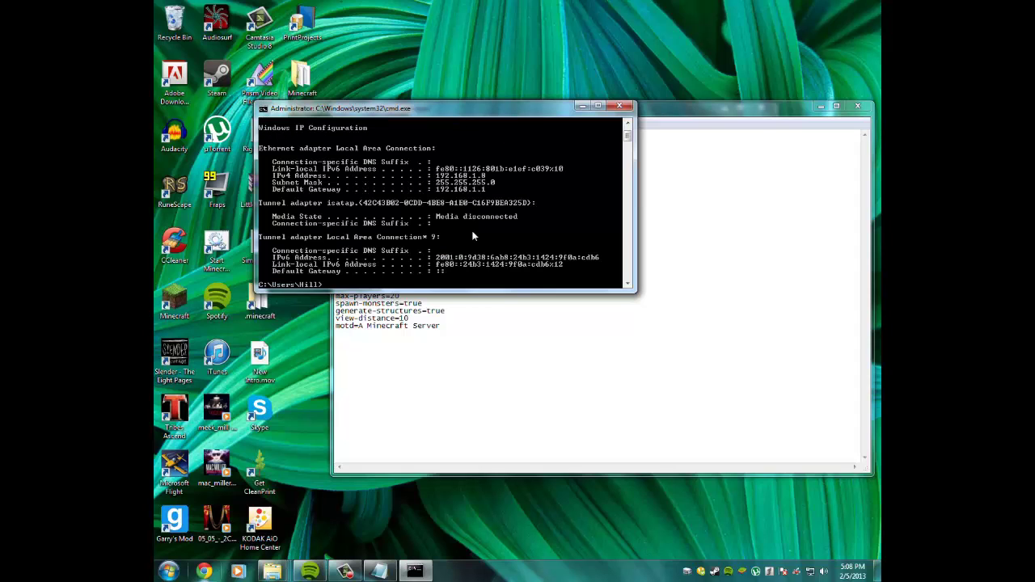
right_click(483, 181)
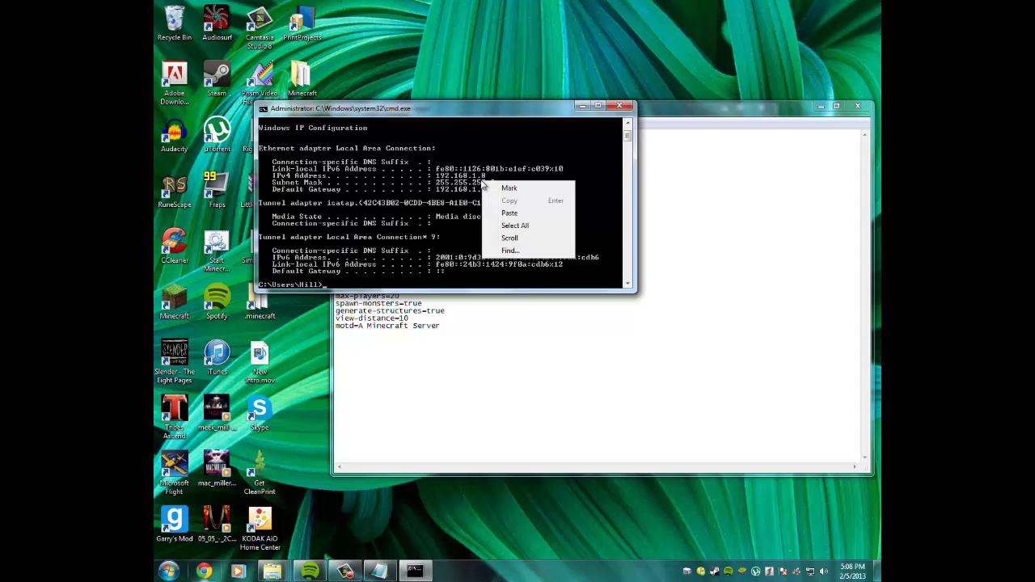
left_click(488, 184)
left_click_drag(488, 179, 436, 178)
key("Return")
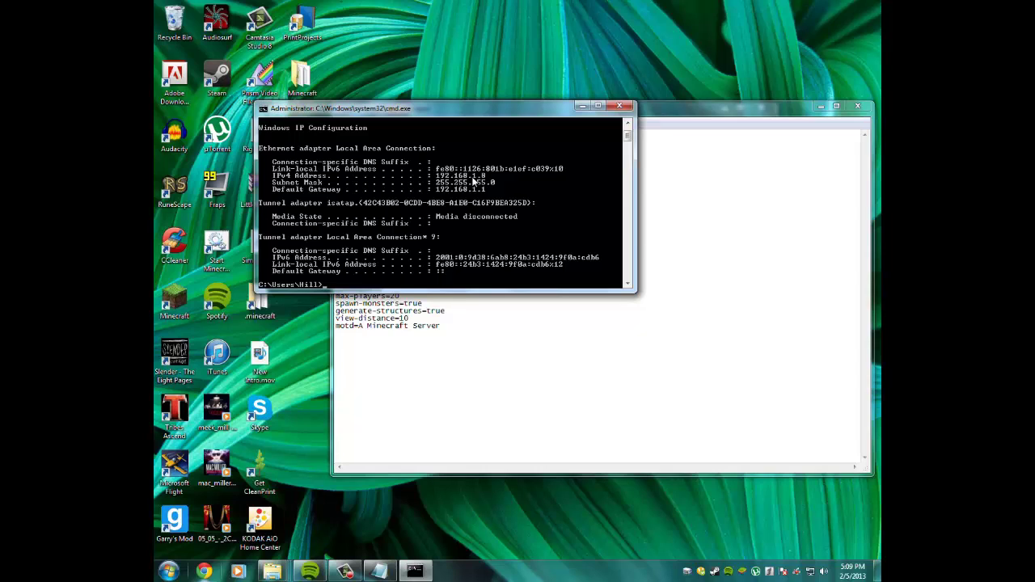
left_click(453, 328)
Paste 192.168.1.8 as the server-ip value and review the following settings.
left_click(389, 208)
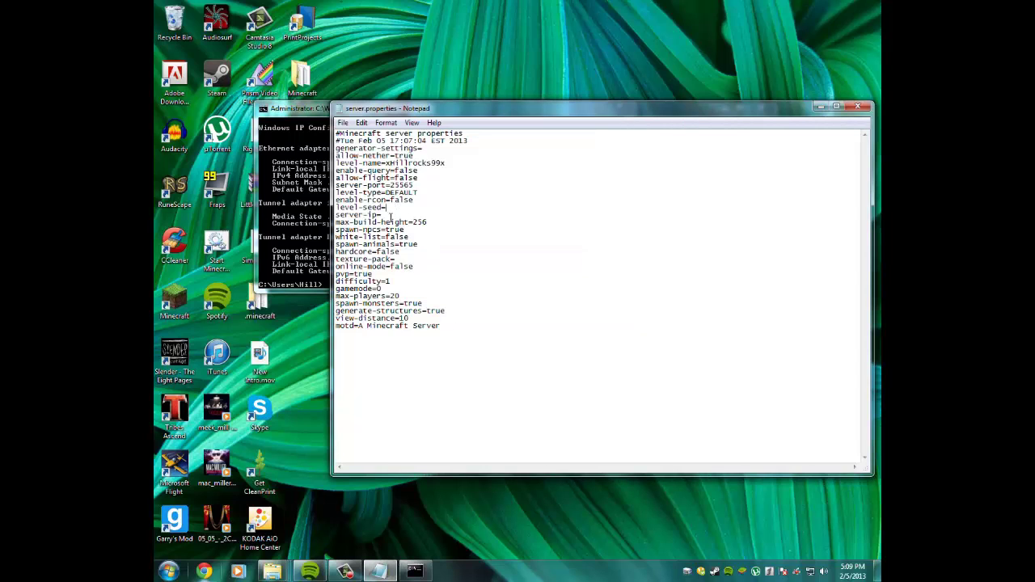
type("192.168.1.8")
mouse_move(441, 215)
left_mouse_down()
mouse_move(379, 215)
mouse_move(432, 215)
left_mouse_up()
left_click_drag(432, 224, 386, 229)
left_click(415, 236)
left_click(416, 253)
left_click(411, 267)
left_click_drag(367, 267, 414, 266)
left_click(413, 269)
Set the difficulty value to 1.
left_click(392, 281)
left_click_drag(392, 280, 389, 281)
key("BackSpace")
type("1")
Change max-players from 20 to 3.
left_click_drag(385, 289, 336, 288)
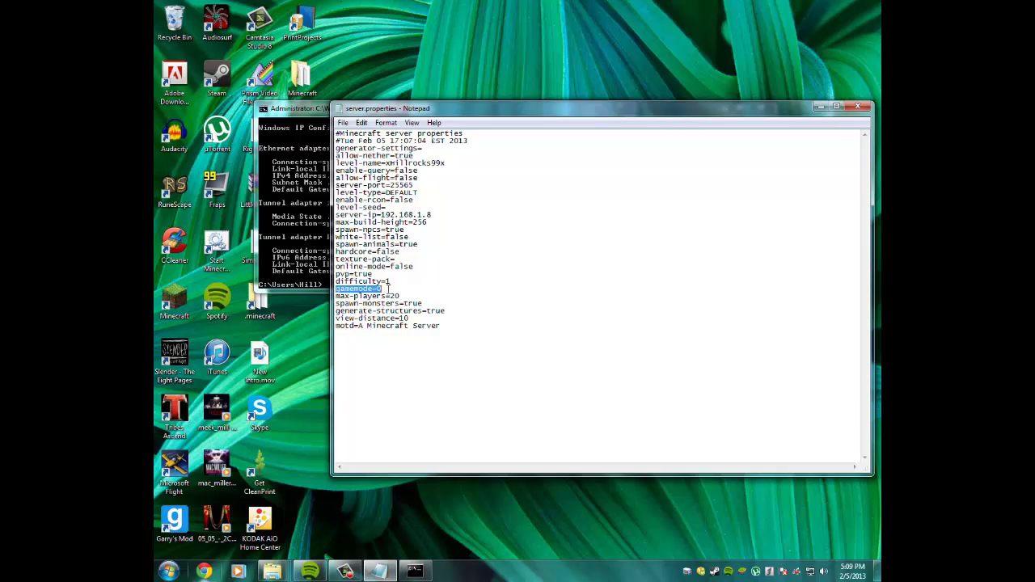
left_click(387, 289)
left_click_drag(402, 296, 356, 296)
left_click(337, 297)
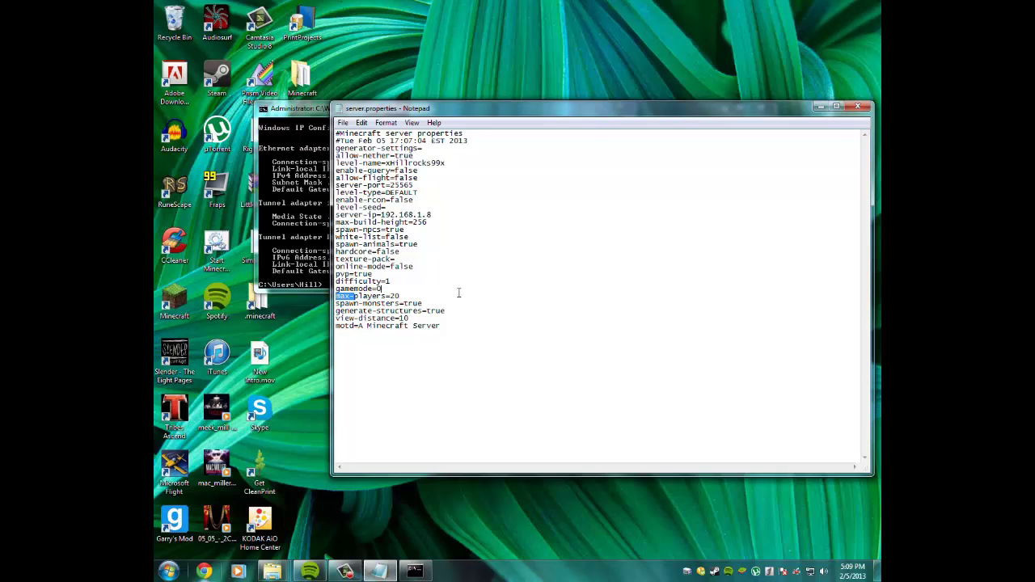
left_click(403, 295)
left_click_drag(400, 296, 330, 297)
left_click(340, 299)
left_click_drag(406, 296, 388, 296)
type("3")
Replace the motd 'A Minecraft Server' with xHillrocks99x.
left_click_drag(421, 303, 405, 303)
left_click(412, 301)
left_click(410, 307)
left_click_drag(430, 310, 409, 320)
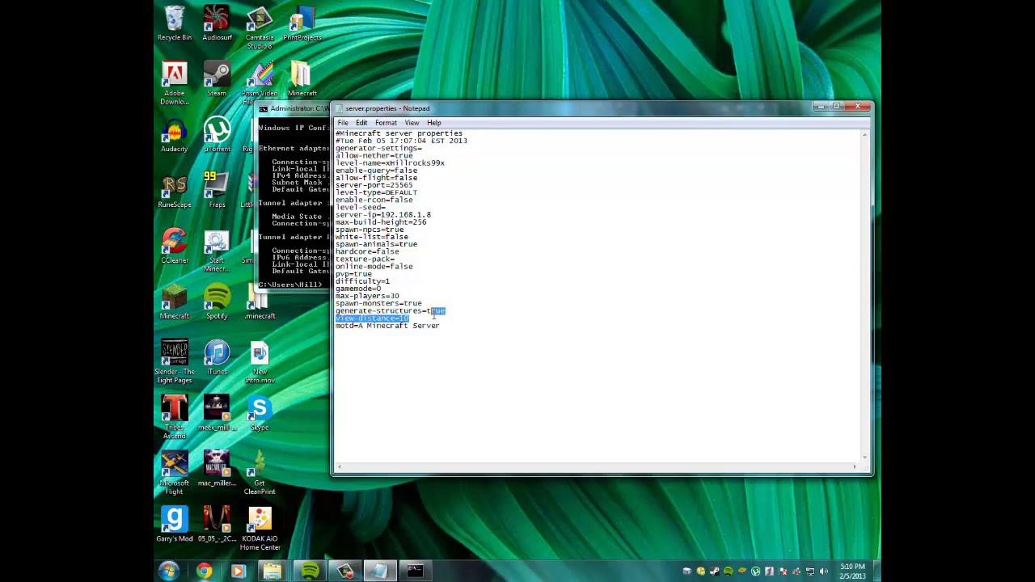
left_click(337, 325)
left_click_drag(336, 325, 358, 325)
left_click(443, 325)
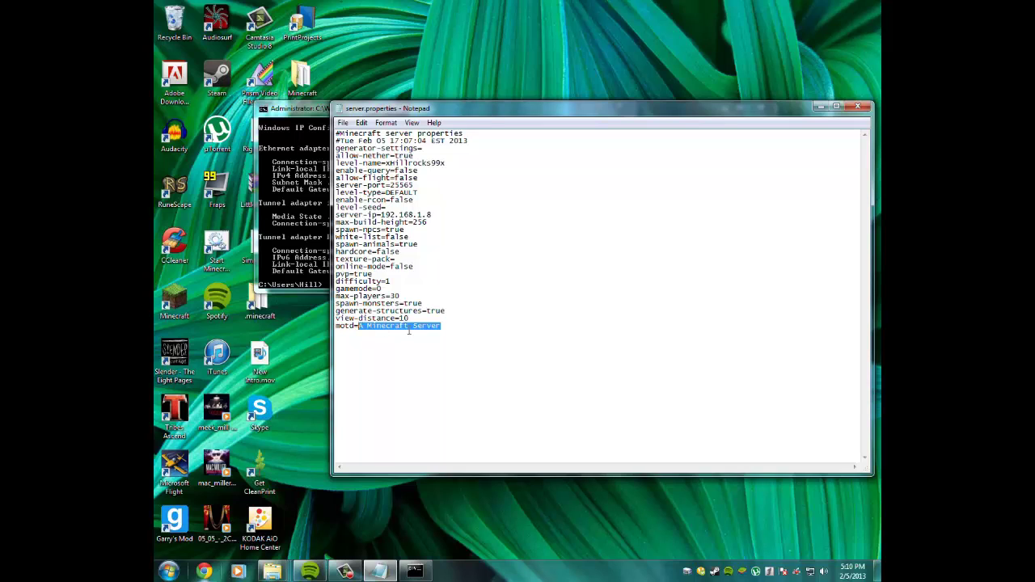
type("xHillrocks99x")
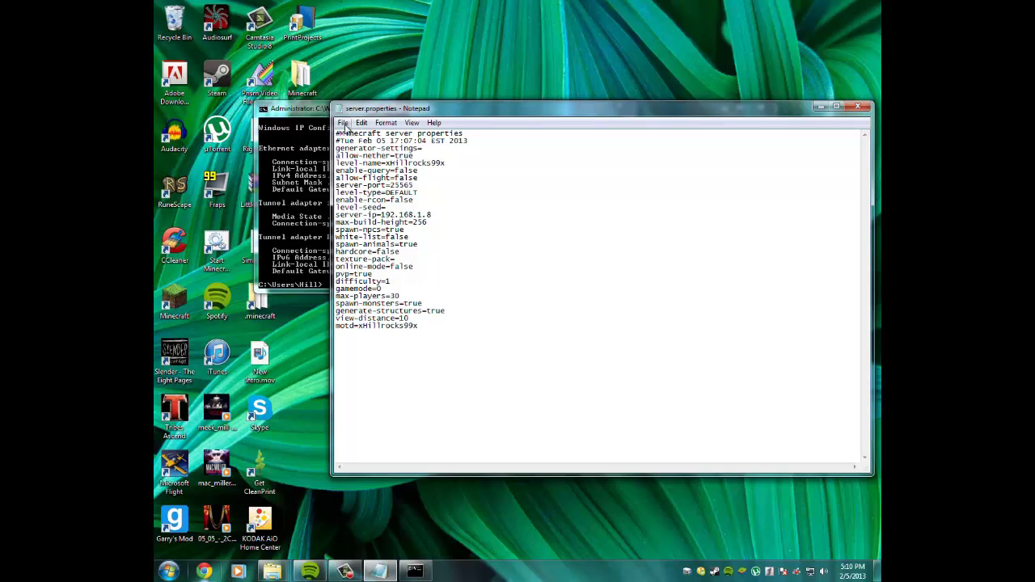
Save server.properties, then close Notepad and the Command Prompt window.
left_click(344, 122)
left_click(356, 159)
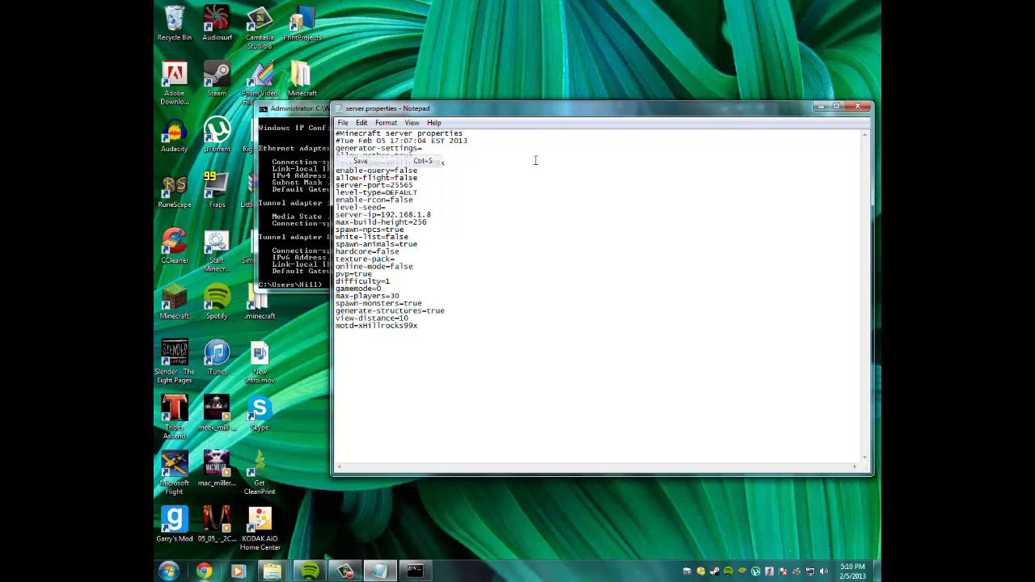
left_click(857, 106)
left_click(563, 372)
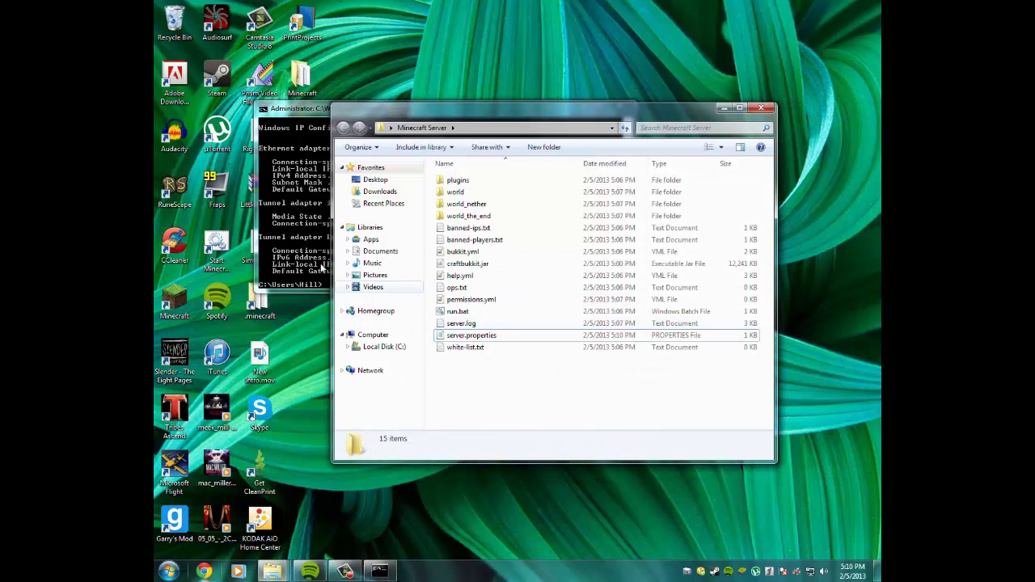
left_click(379, 570)
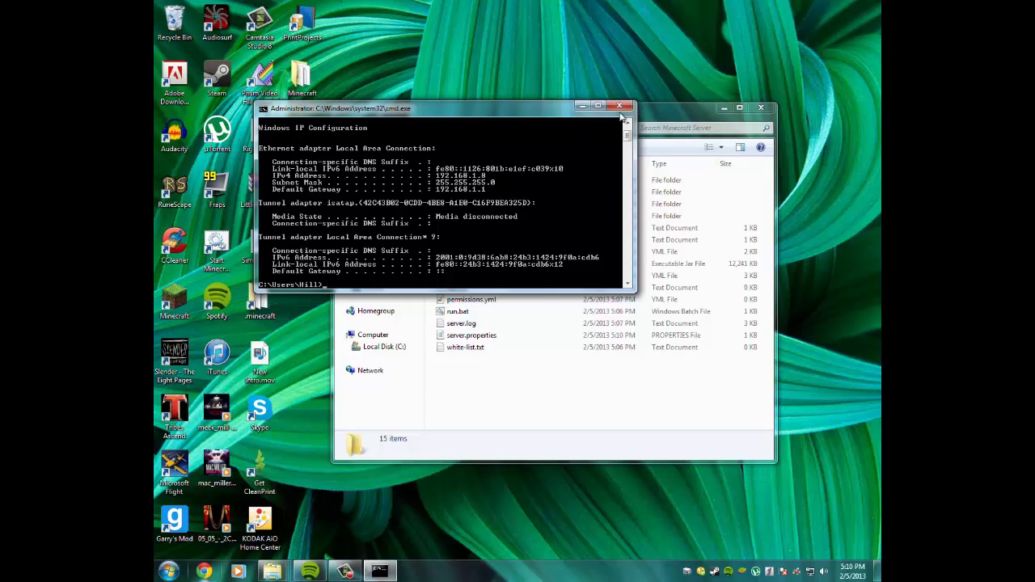
left_click(620, 106)
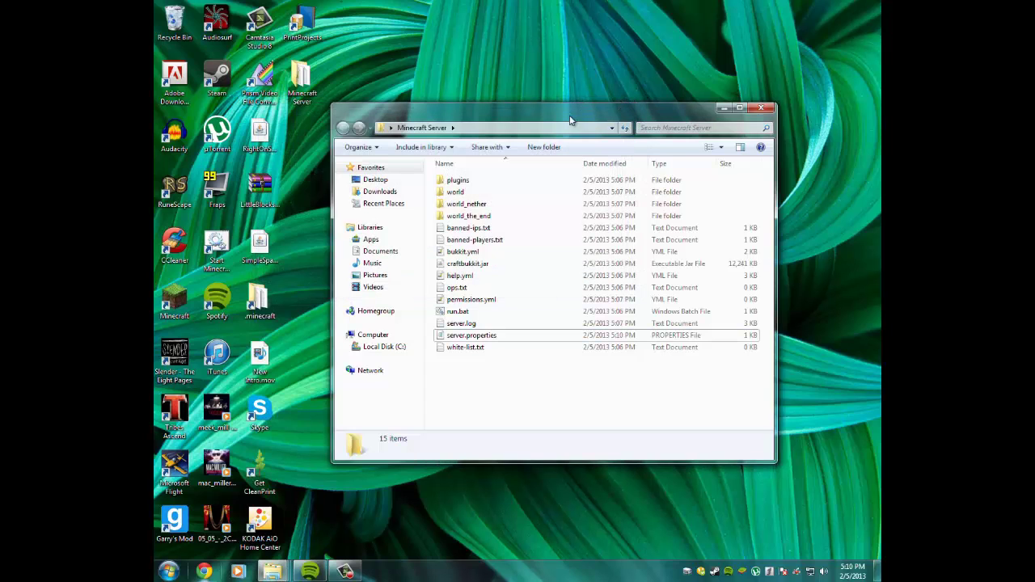
left_click_drag(493, 34, 786, 504)
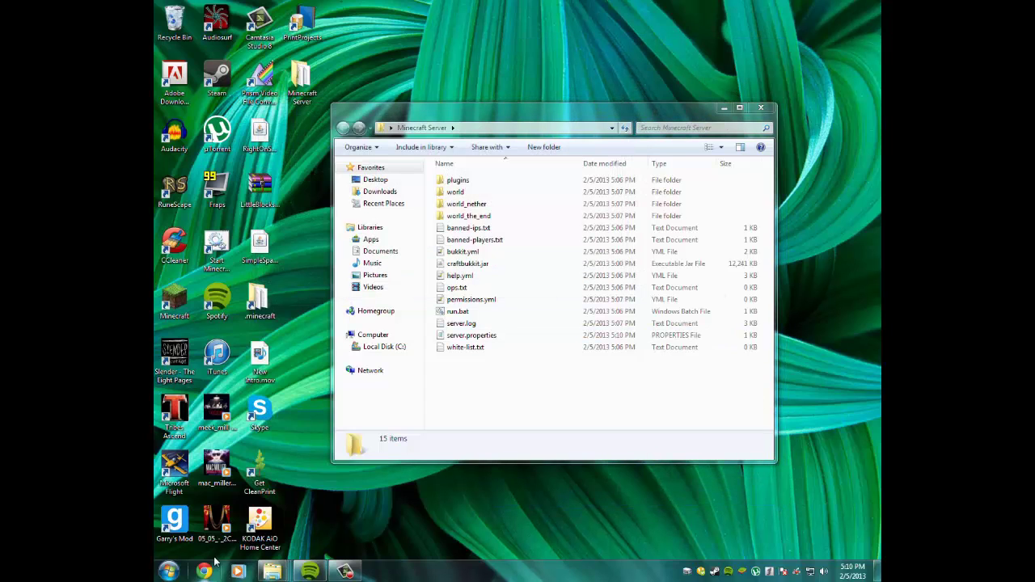
Launch Chrome and go to the router address 192.168.1.1.
left_click(211, 564)
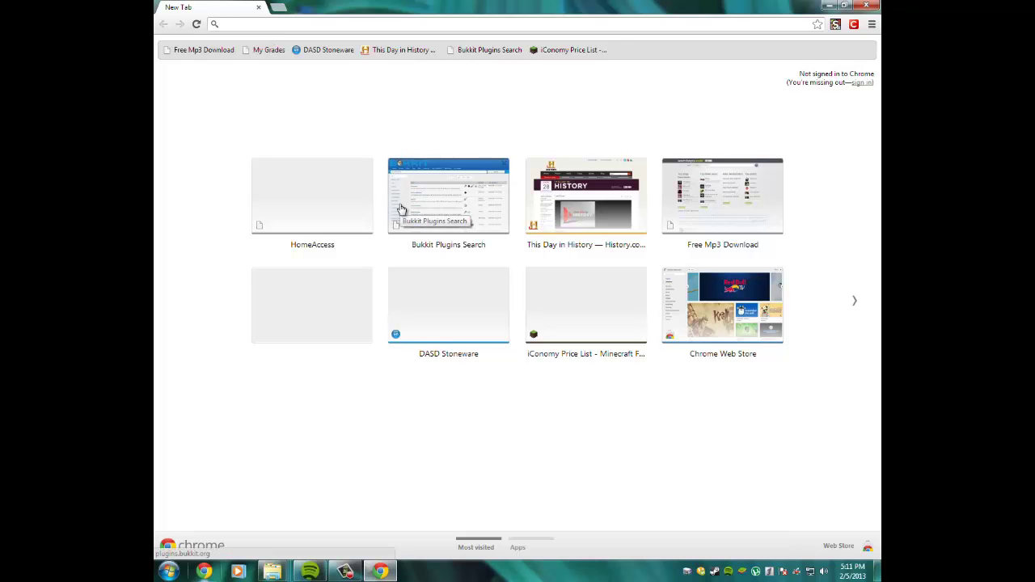
type("192")
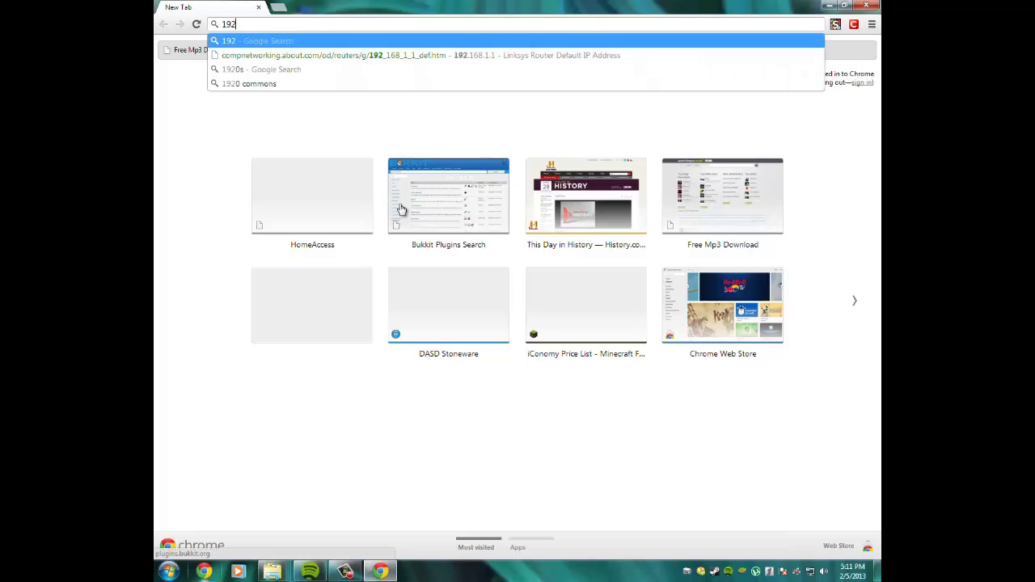
type(".168.1.1")
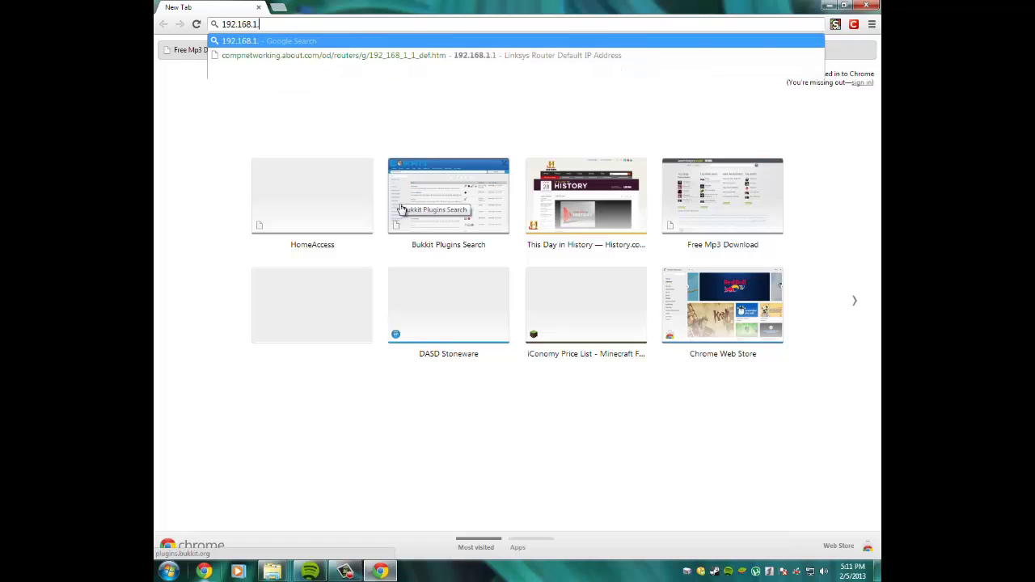
key("Return")
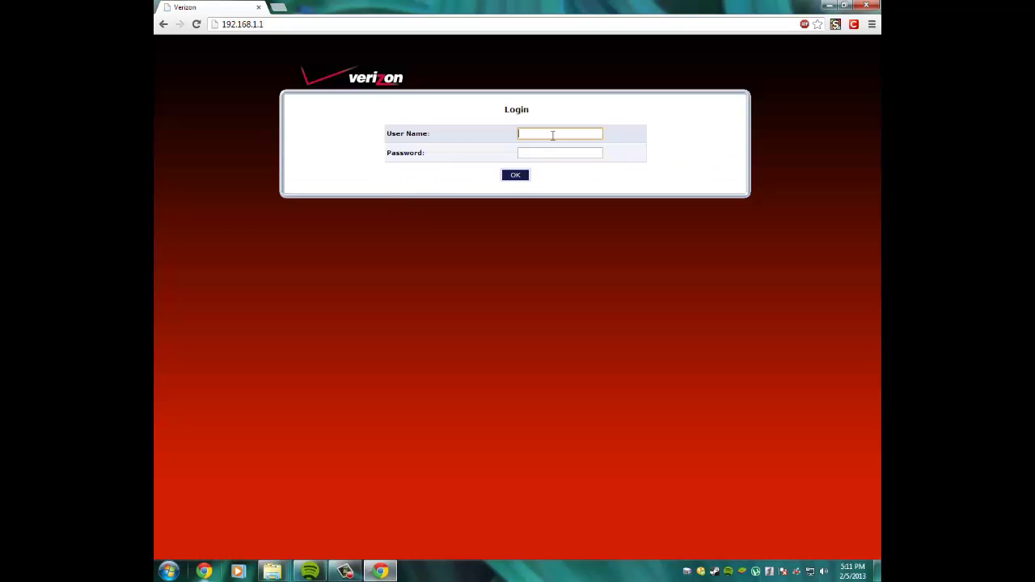
Log in with the admin user name and password, then go to the Advanced section.
type("admin")
key("Tab")
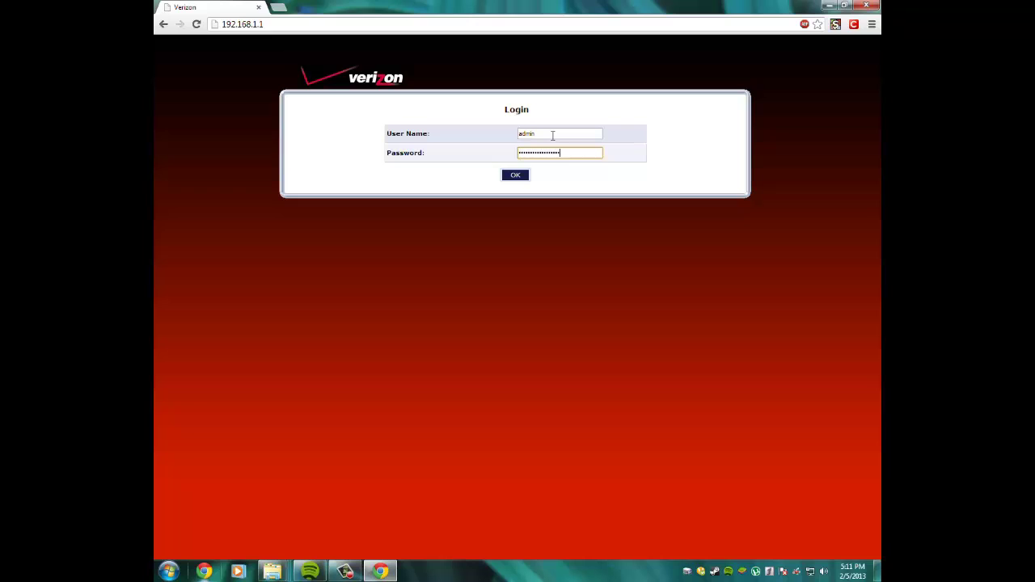
key("Return")
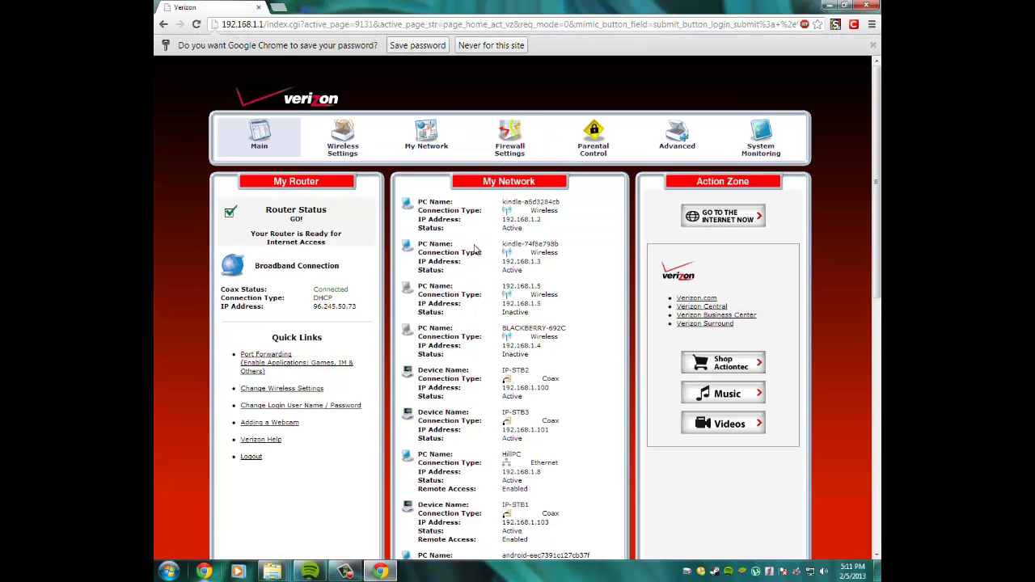
left_click(677, 146)
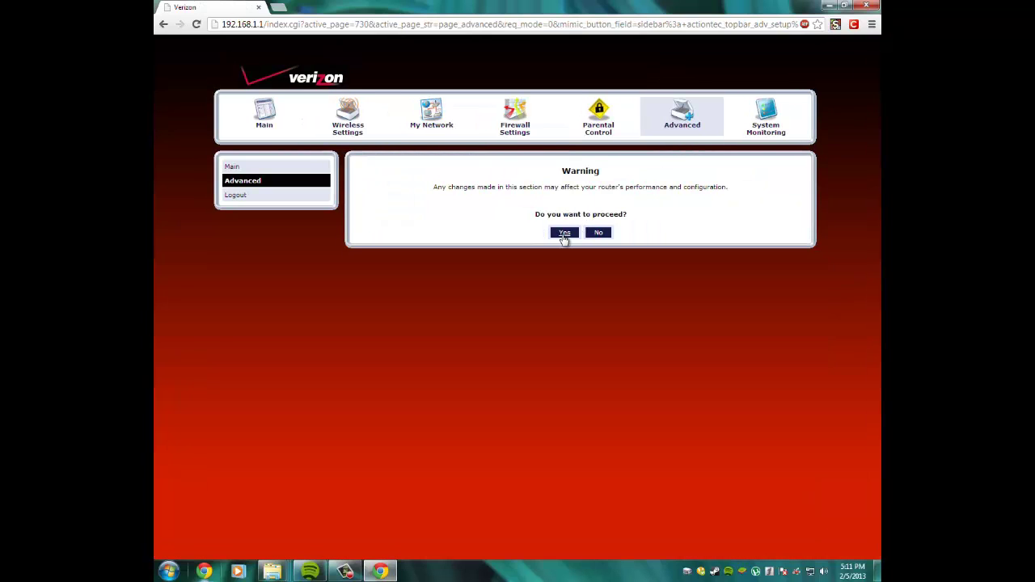
Confirm the Advanced warning and open the Port Forwarding Rules list.
left_click(564, 232)
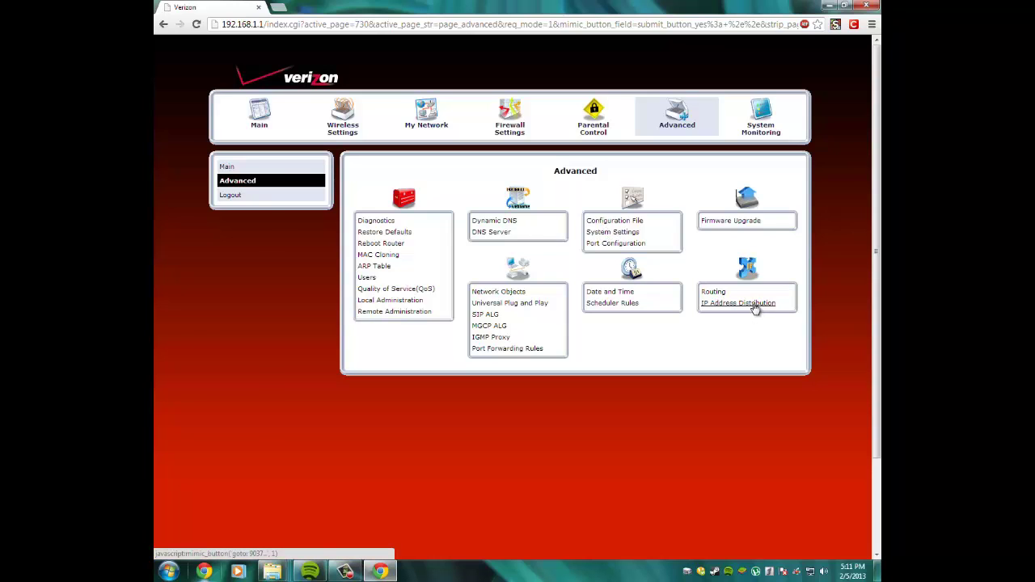
left_click(513, 351)
scroll(517, 340, "down", 6)
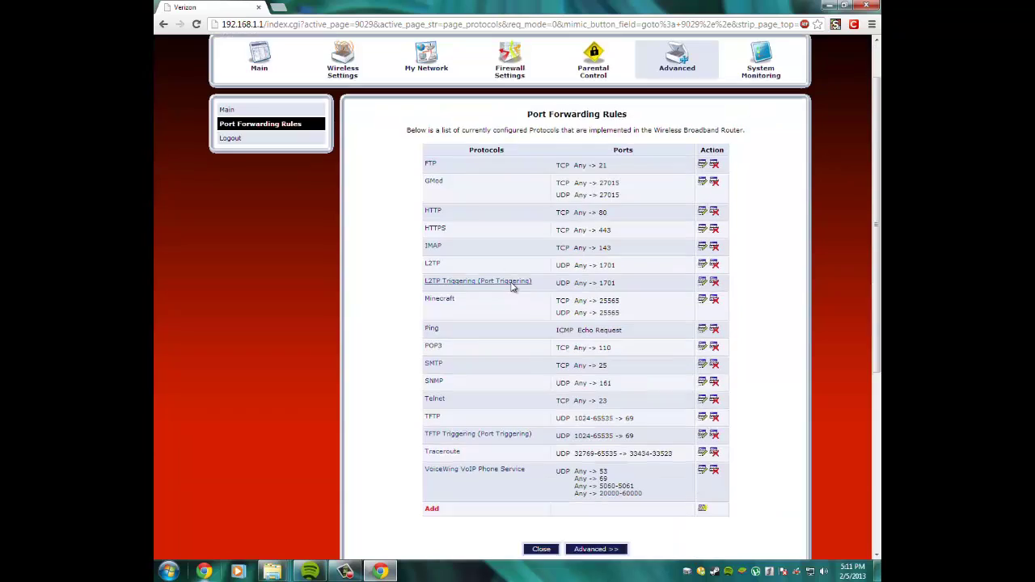
Create a new service named Minecraft with a Minecraft description.
left_click(432, 198)
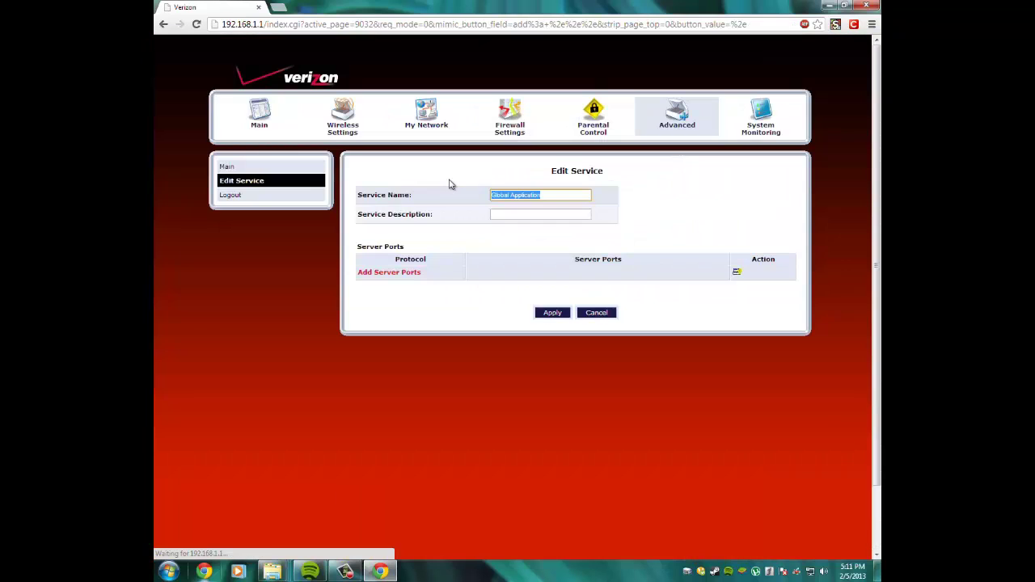
type("Minecraft")
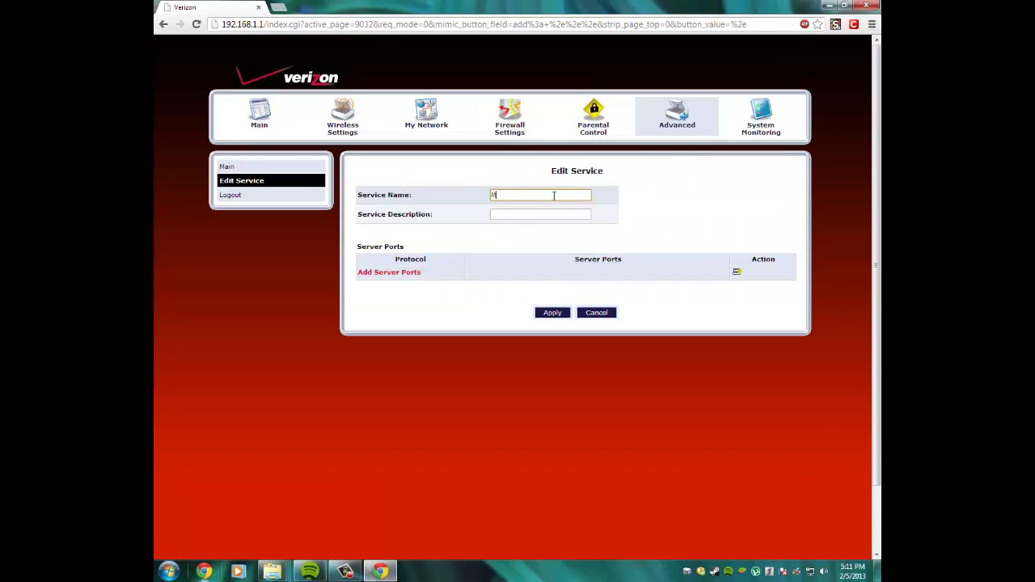
left_click(534, 216)
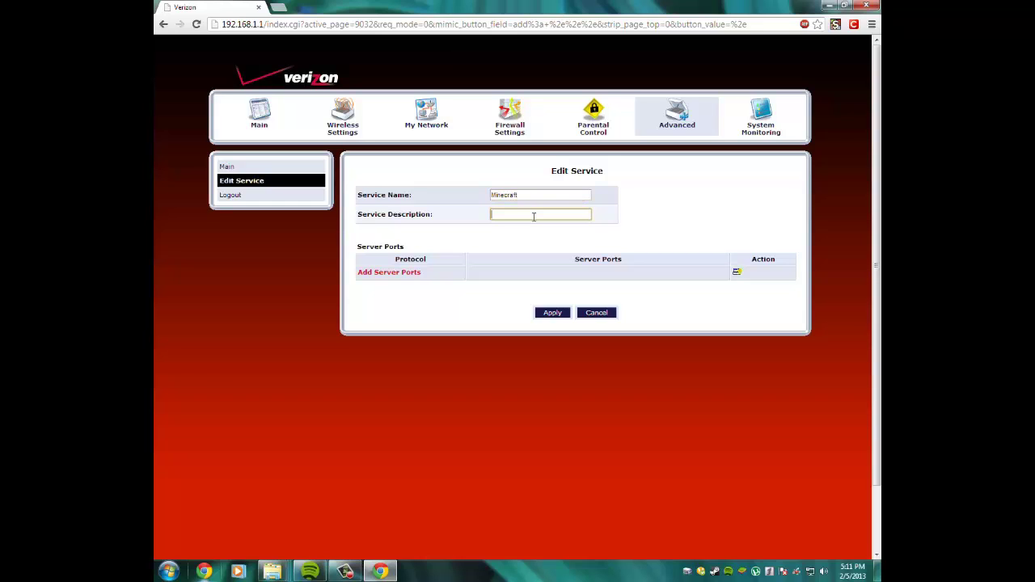
type("Minecraft")
Add a TCP server port with source Any and single destination port 25565.
left_click(412, 274)
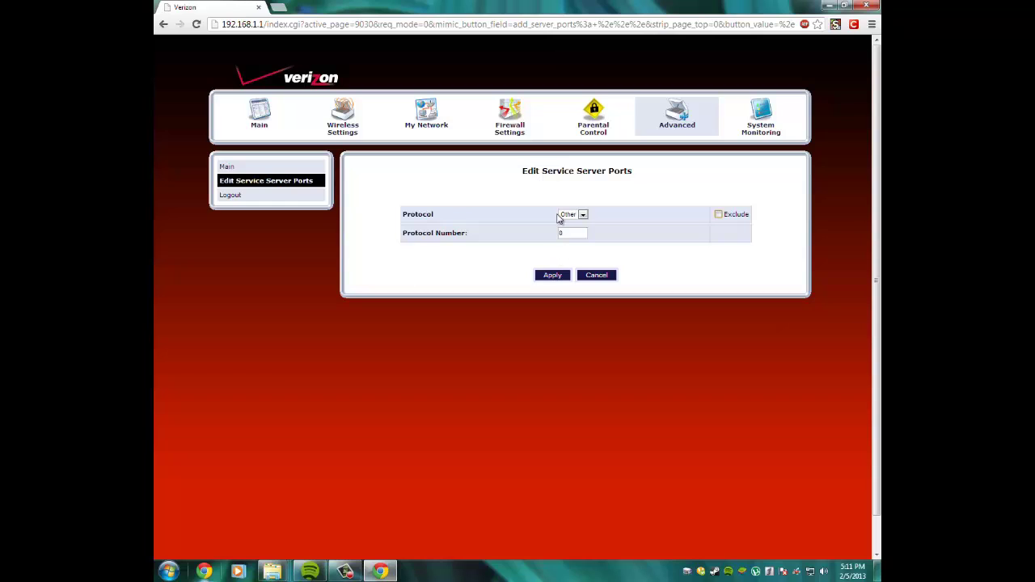
left_click(568, 215)
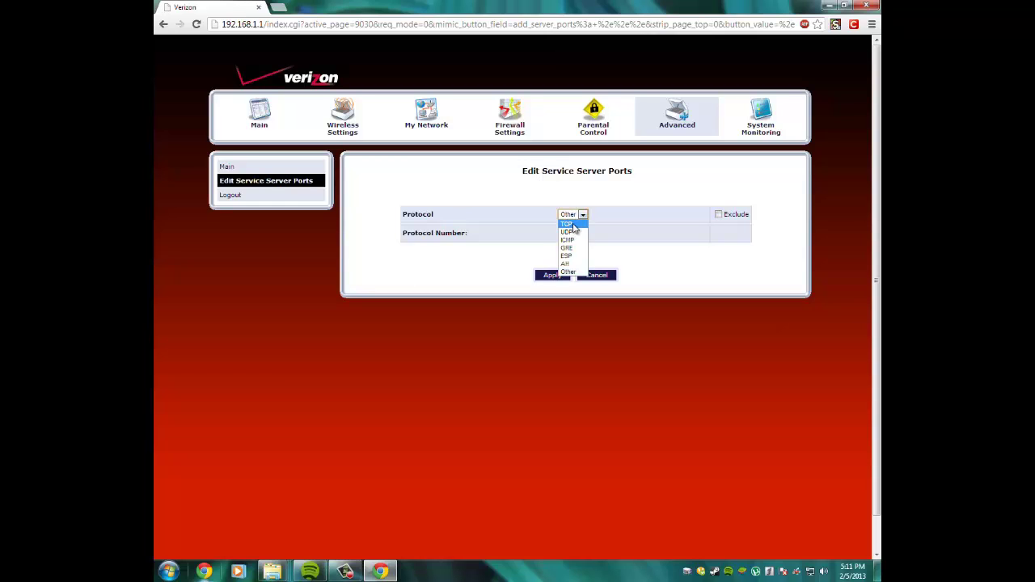
left_click(569, 224)
left_click(575, 234)
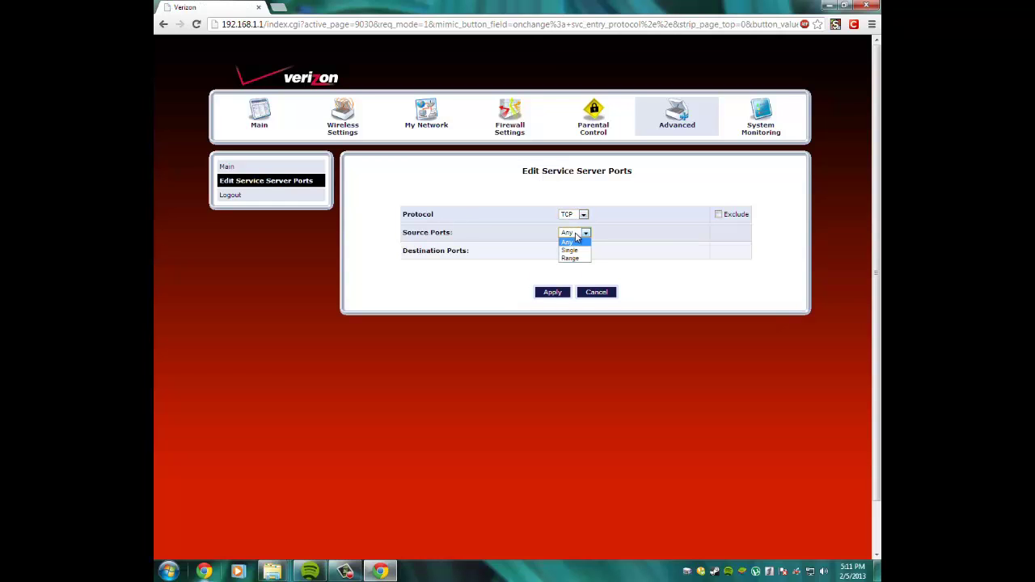
left_click(569, 241)
left_click(575, 234)
left_click(569, 241)
left_click(574, 251)
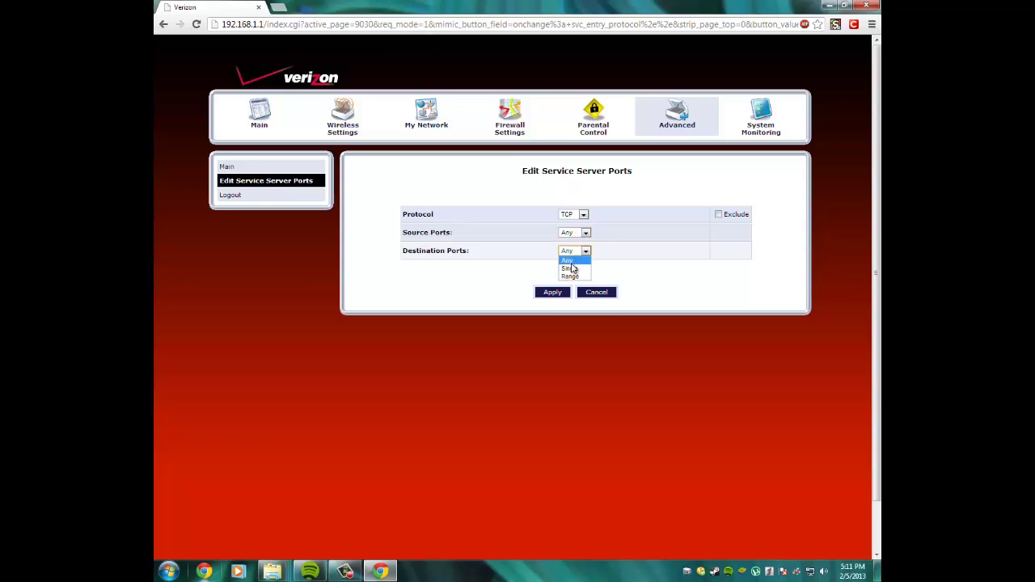
left_click(574, 267)
double_click(608, 250)
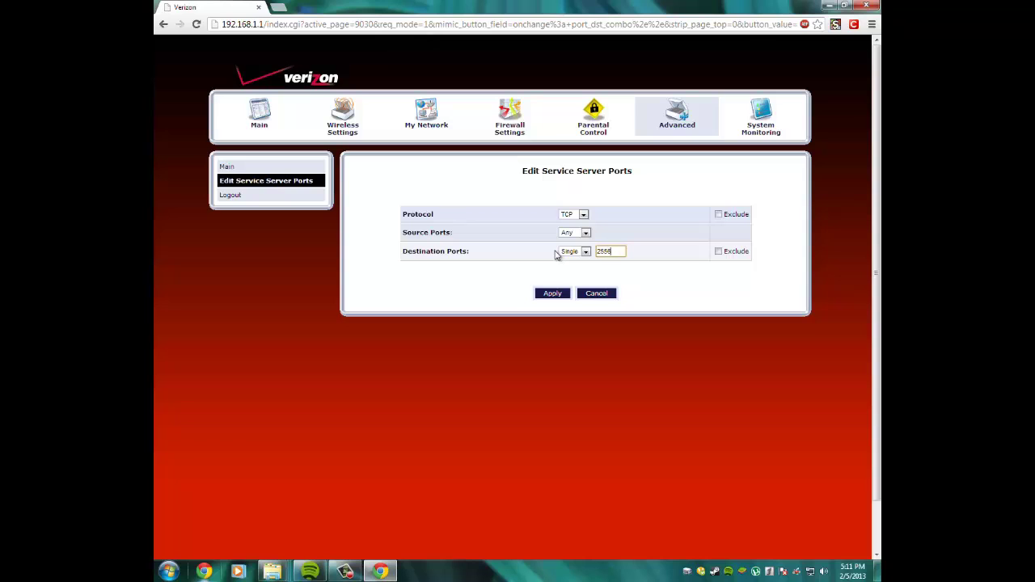
left_click(551, 294)
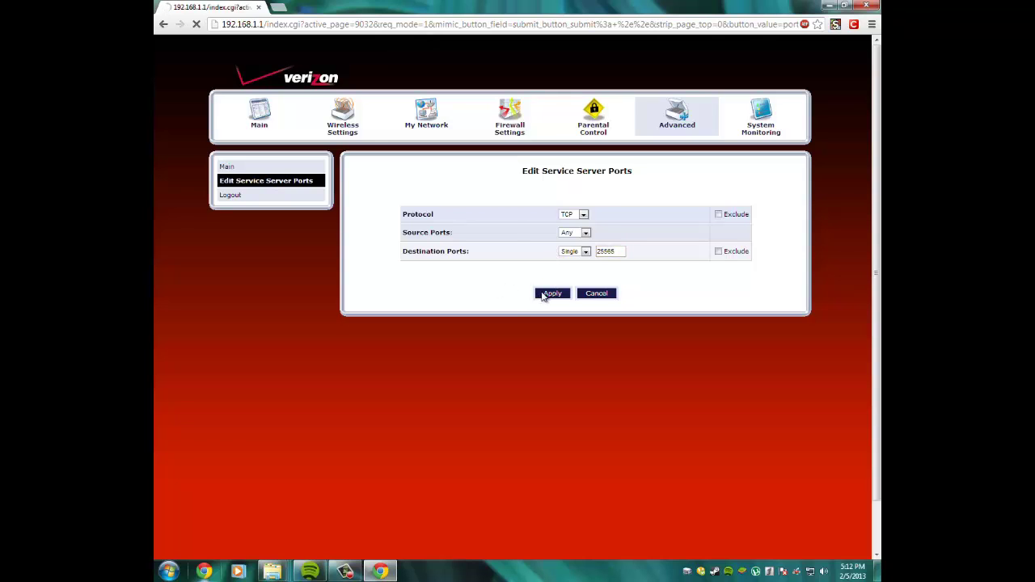
Add a UDP server port with single destination port 25565.
left_click(370, 288)
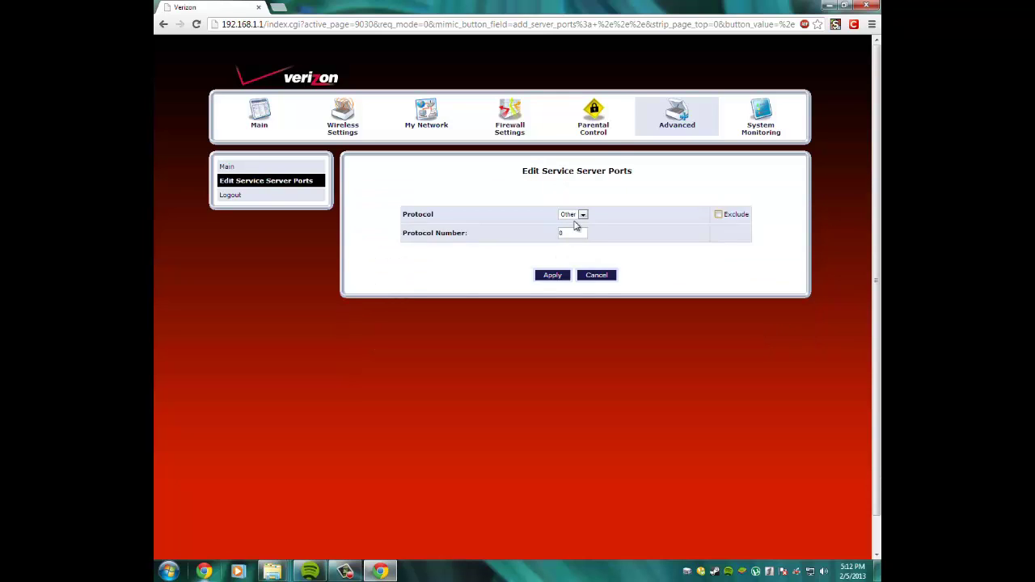
left_click(577, 214)
left_click(571, 233)
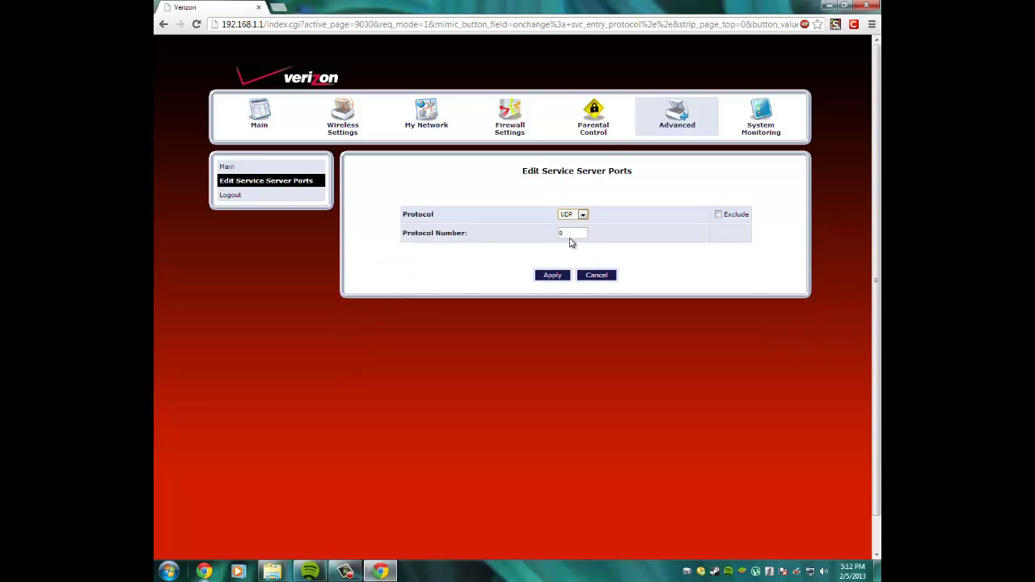
left_click(573, 251)
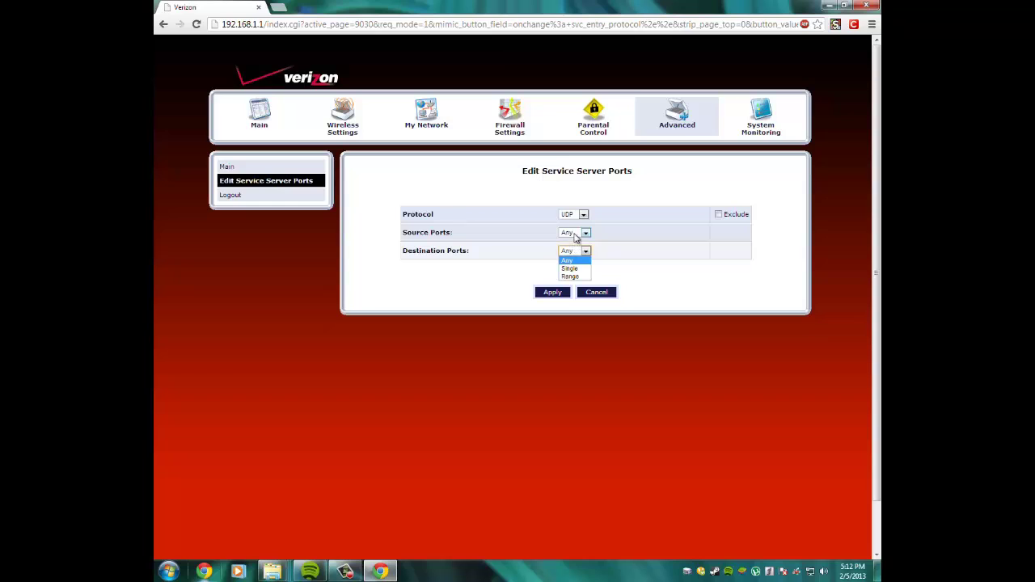
left_click(569, 268)
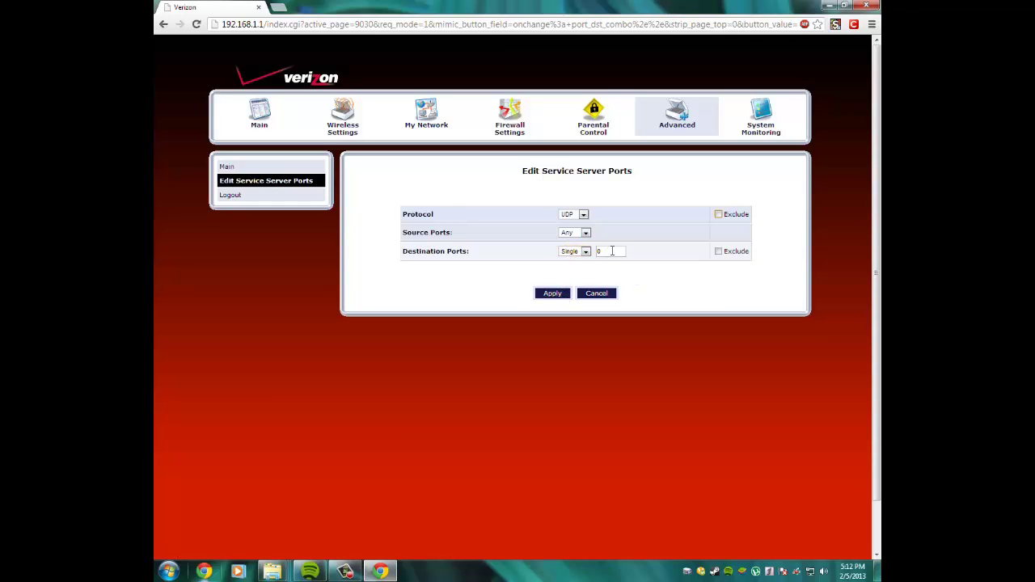
double_click(612, 250)
type("2")
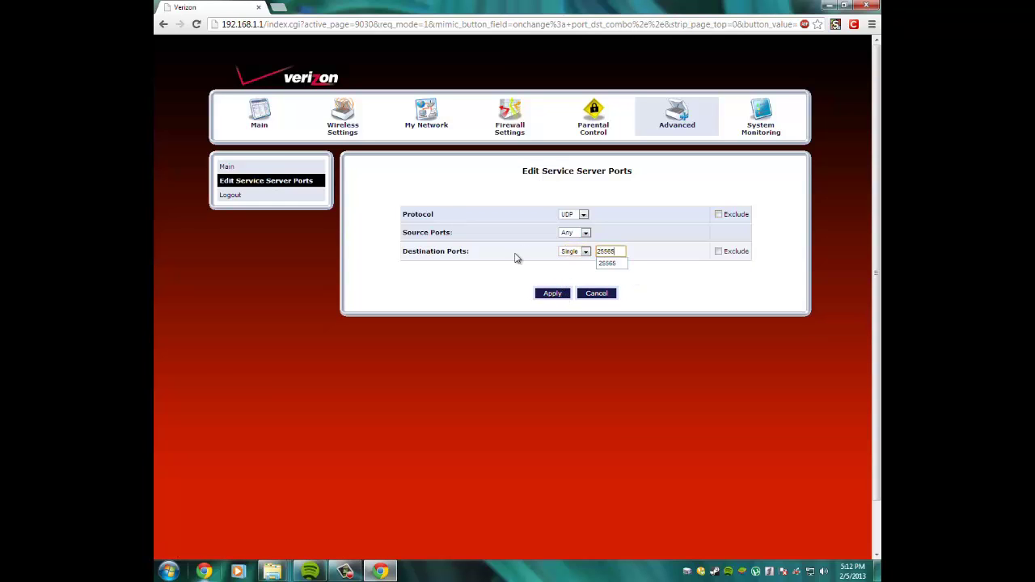
type("5565")
left_click(547, 295)
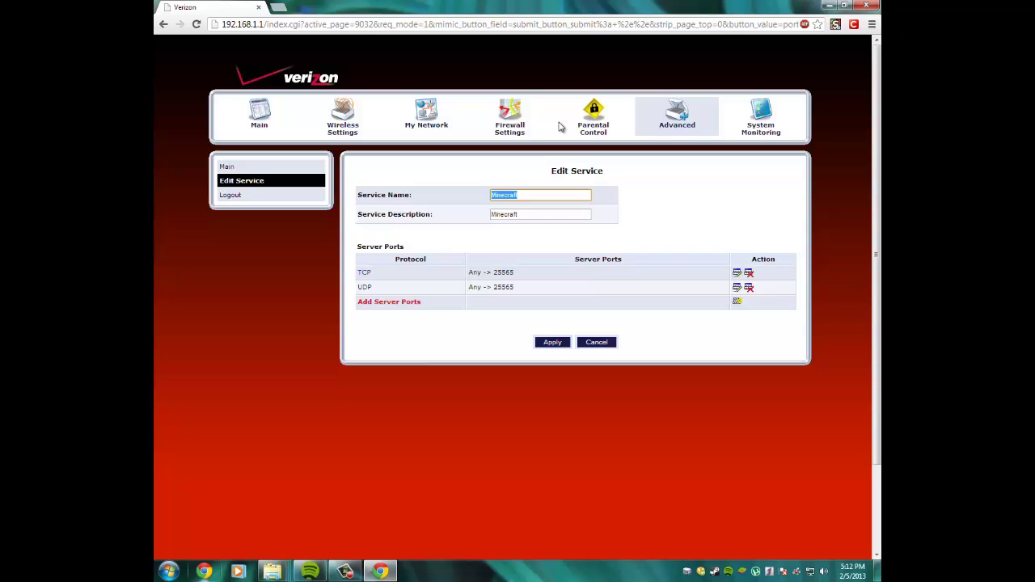
On the firewall's Port Forwarding page, choose the 192.168.1.8 computer and the Minecraft application.
left_click(518, 129)
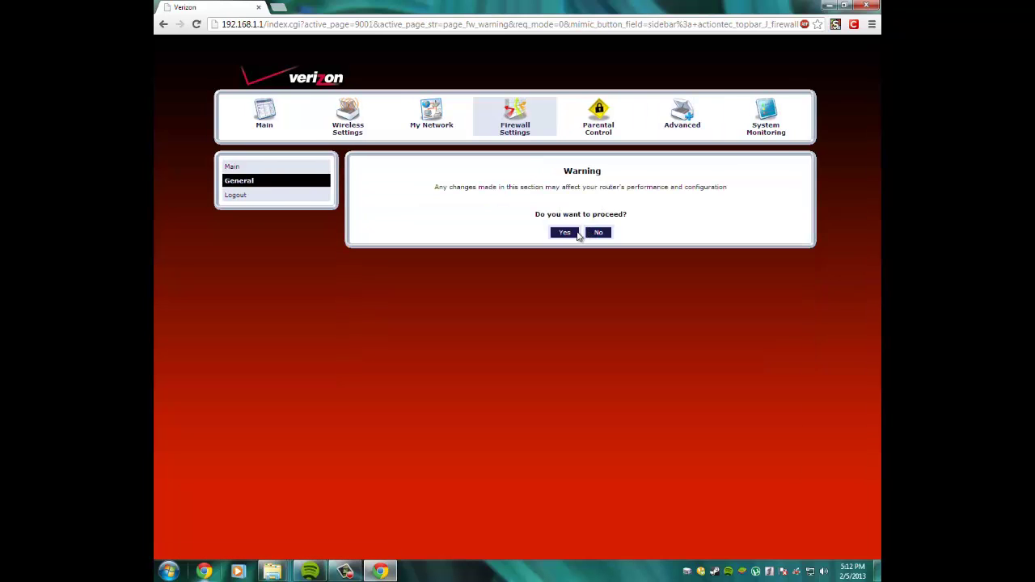
left_click(561, 233)
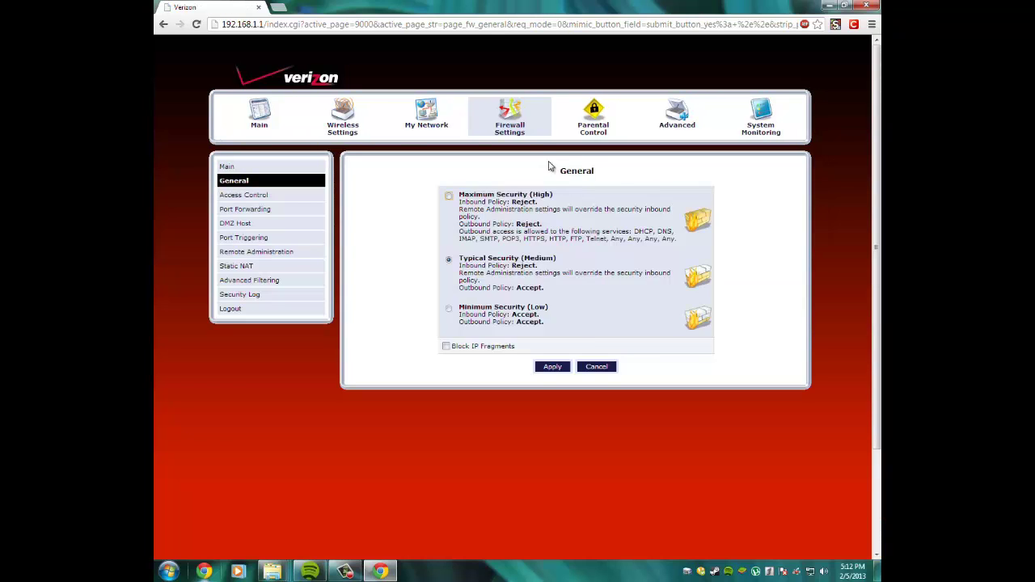
left_click(241, 212)
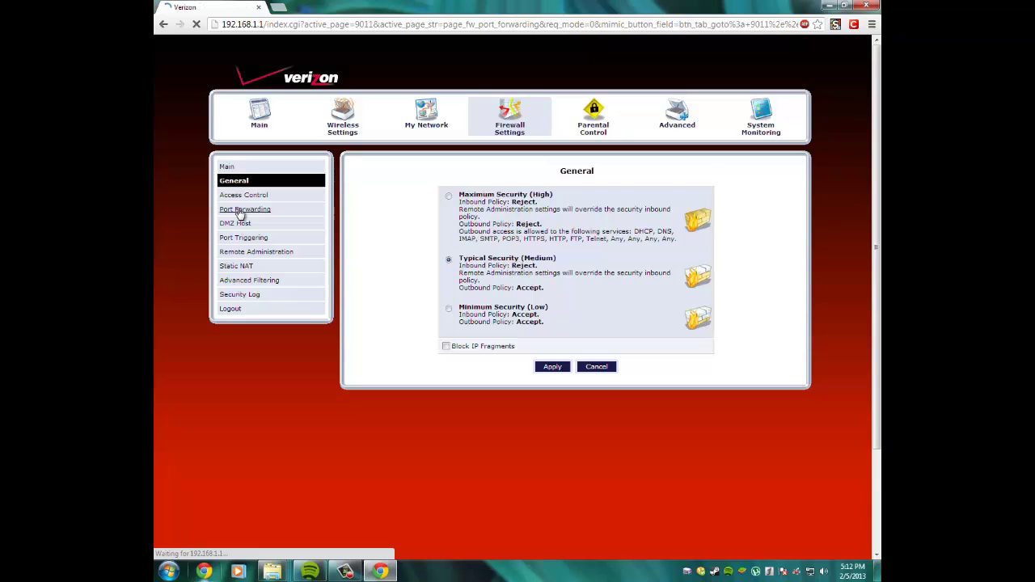
left_click(433, 241)
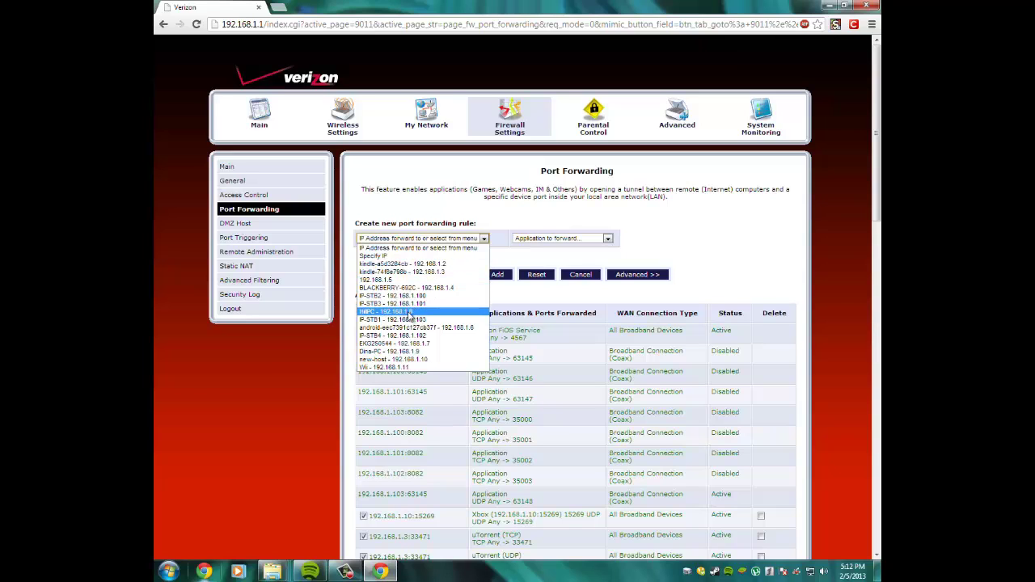
left_click(410, 312)
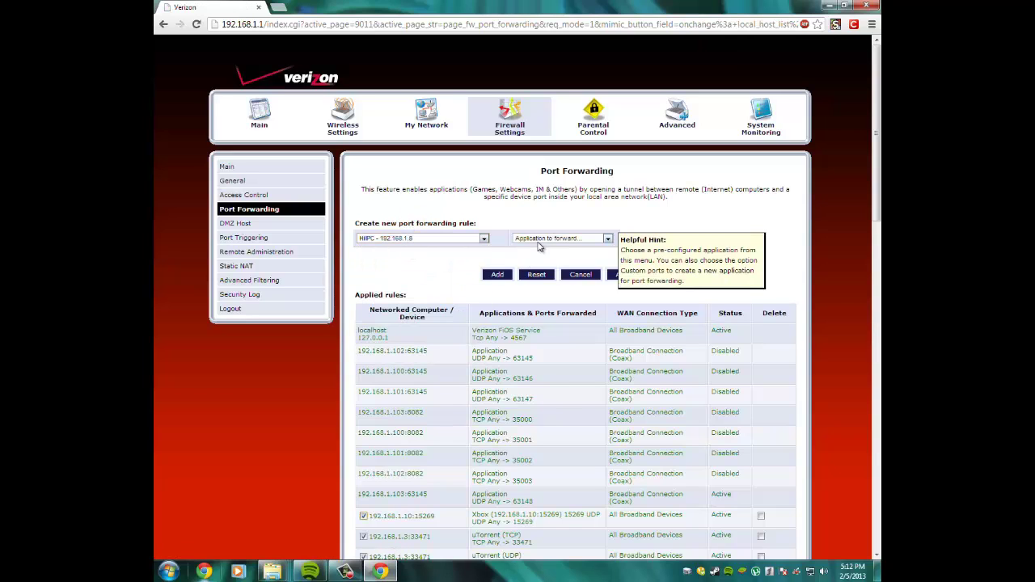
left_click(539, 247)
left_click(548, 307)
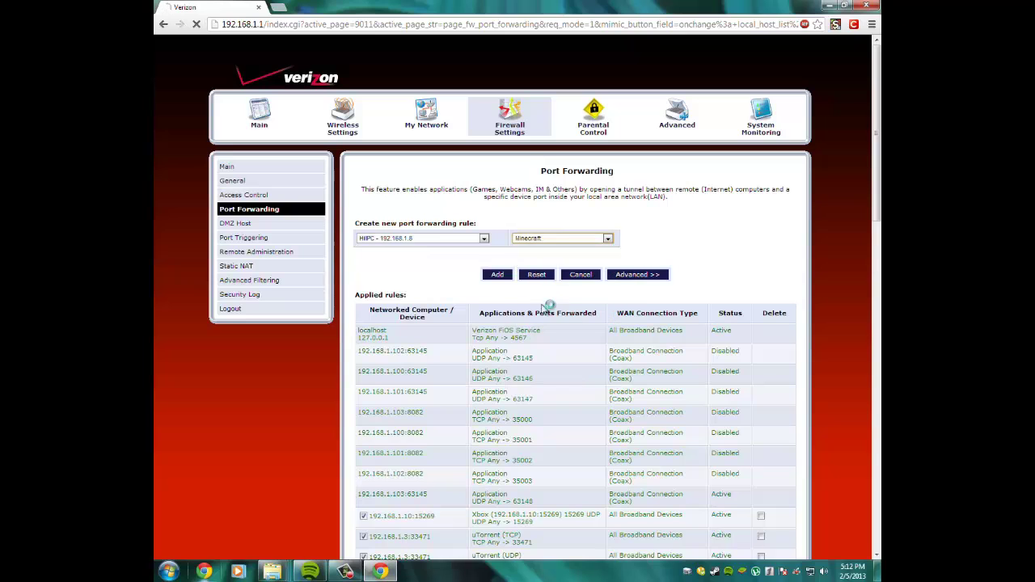
Resolve and reload the rules to confirm Minecraft TCP/UDP 25565 forwarding, then close the browser.
scroll(558, 242, "down", 1)
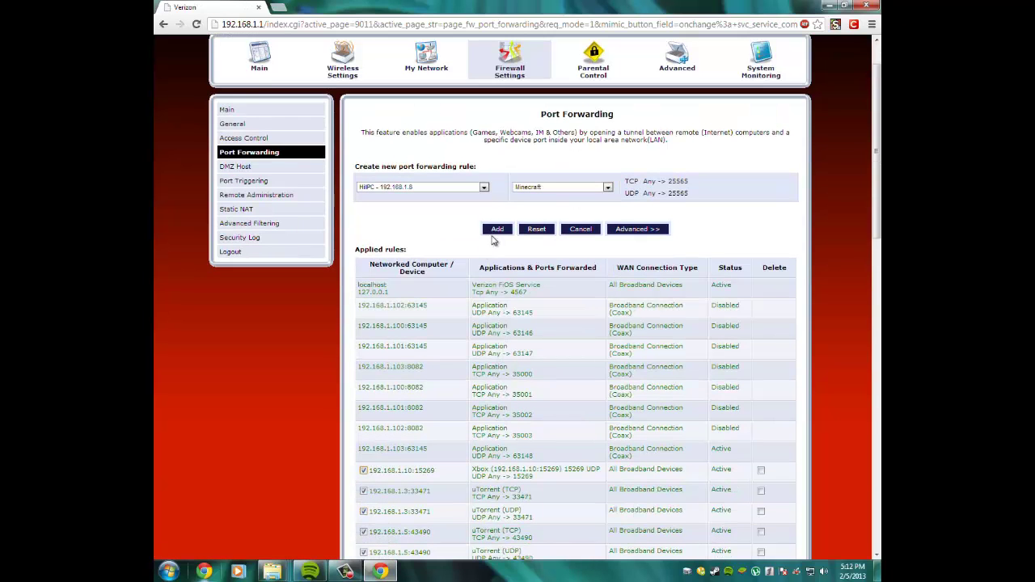
scroll(501, 250, "down", 15)
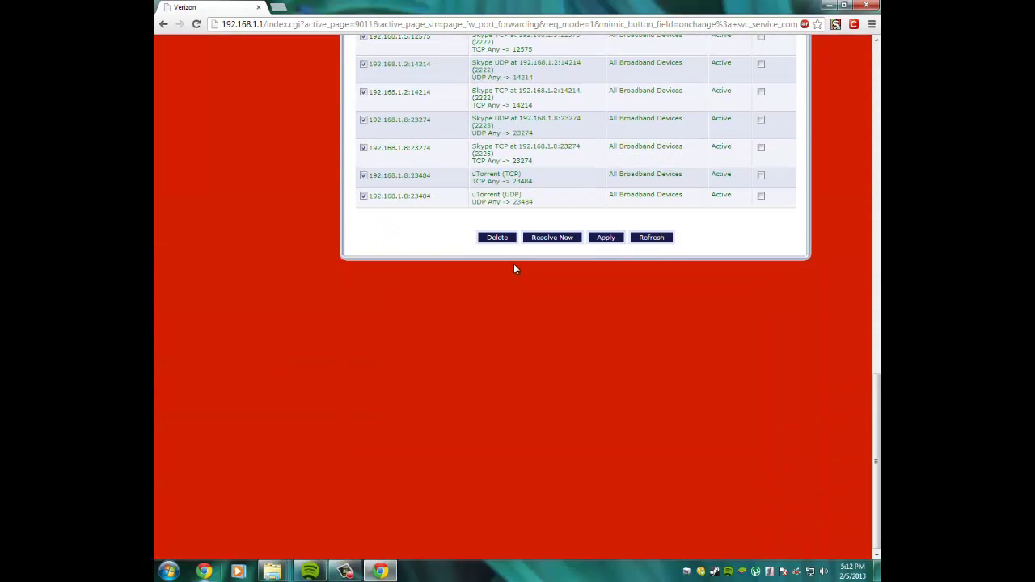
scroll(526, 194, "up", 5)
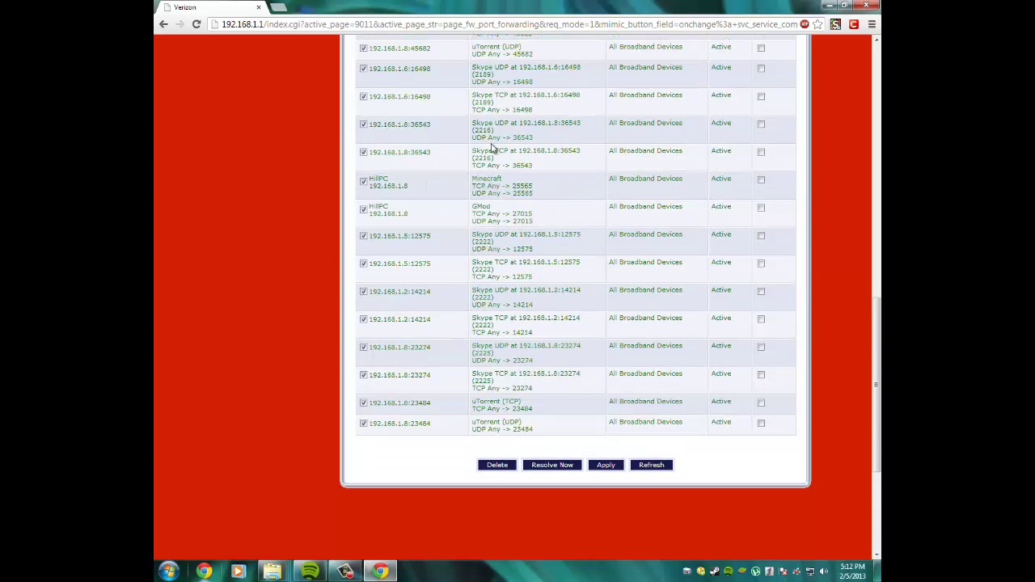
scroll(491, 148, "down", 5)
scroll(510, 209, "up", 5)
scroll(510, 209, "down", 8)
left_click(551, 238)
scroll(551, 243, "down", 10)
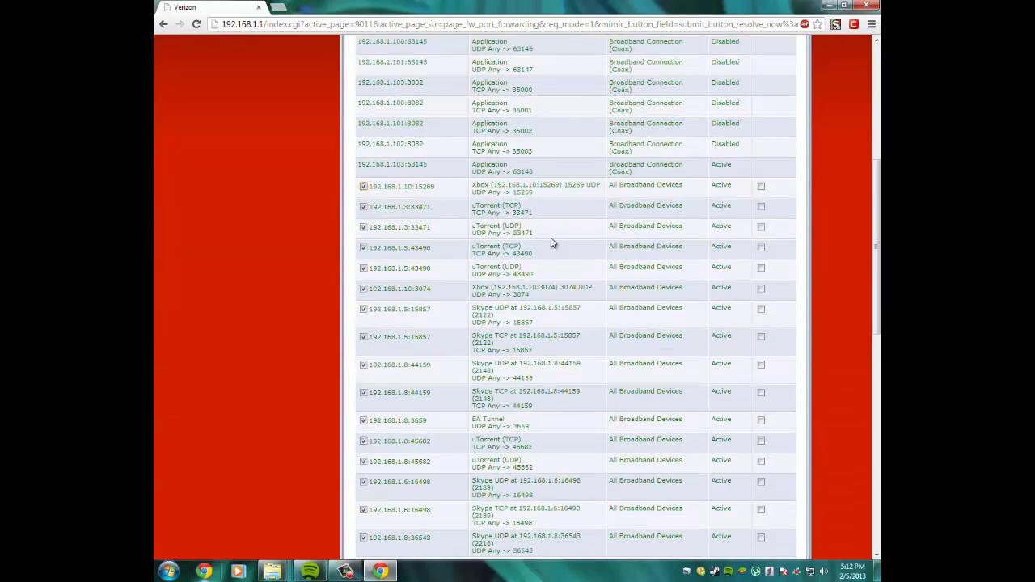
scroll(551, 243, "down", 3)
left_click(553, 241)
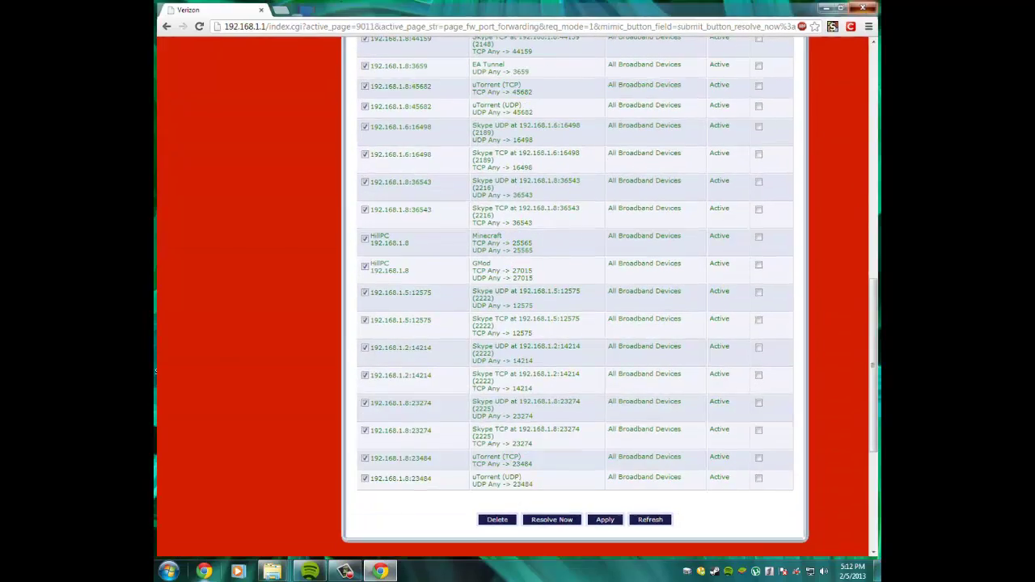
left_click(865, 5)
Move the Minecraft Server folder window aside and restore it to its original size.
left_click_drag(856, 29, 338, 465)
left_click_drag(590, 116, 740, 73)
left_click(673, 85)
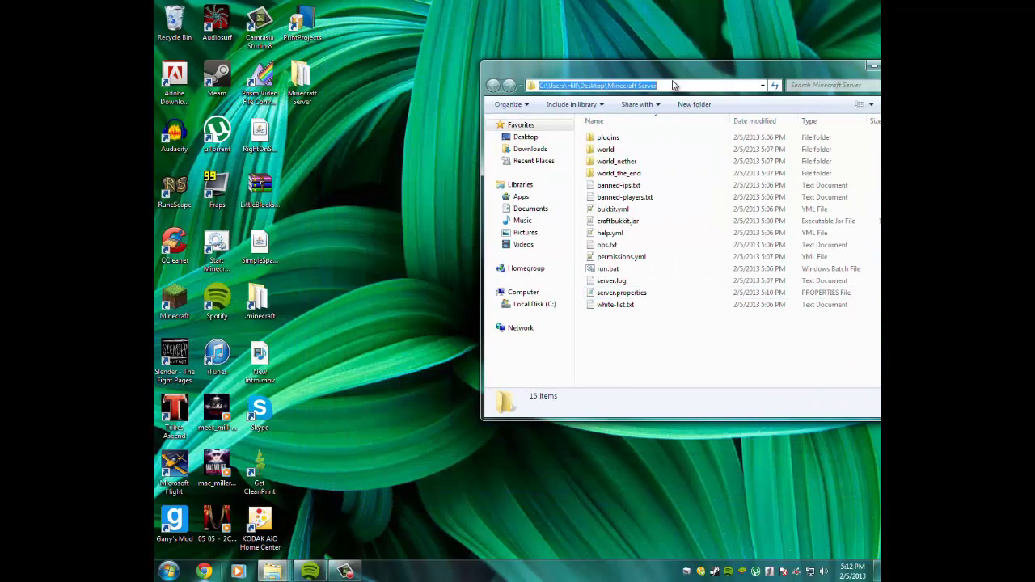
double_click(681, 66)
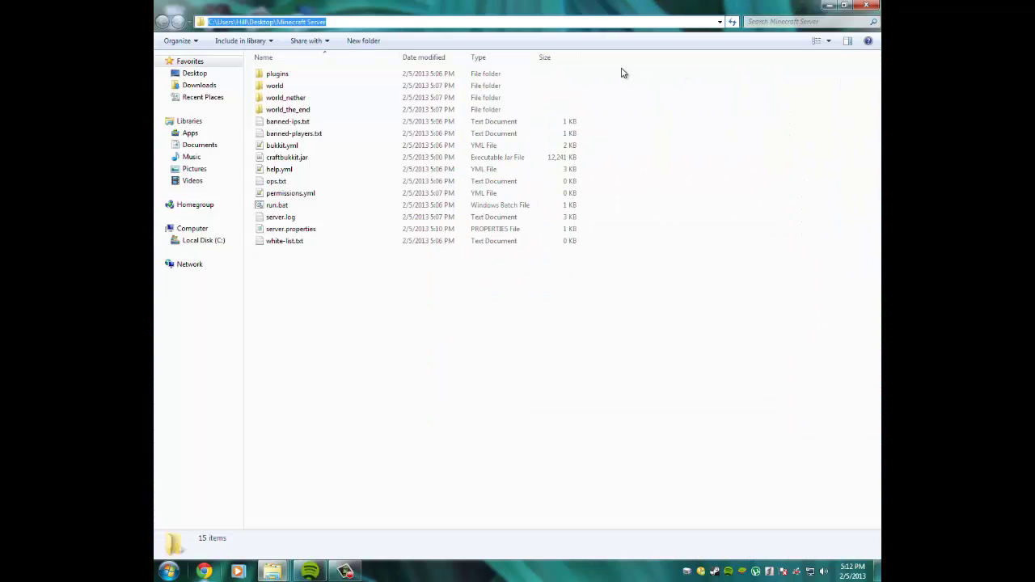
left_click(845, 6)
Go through Control Panel, System and Security and Windows Firewall to Advanced settings.
left_click(168, 571)
left_click(355, 445)
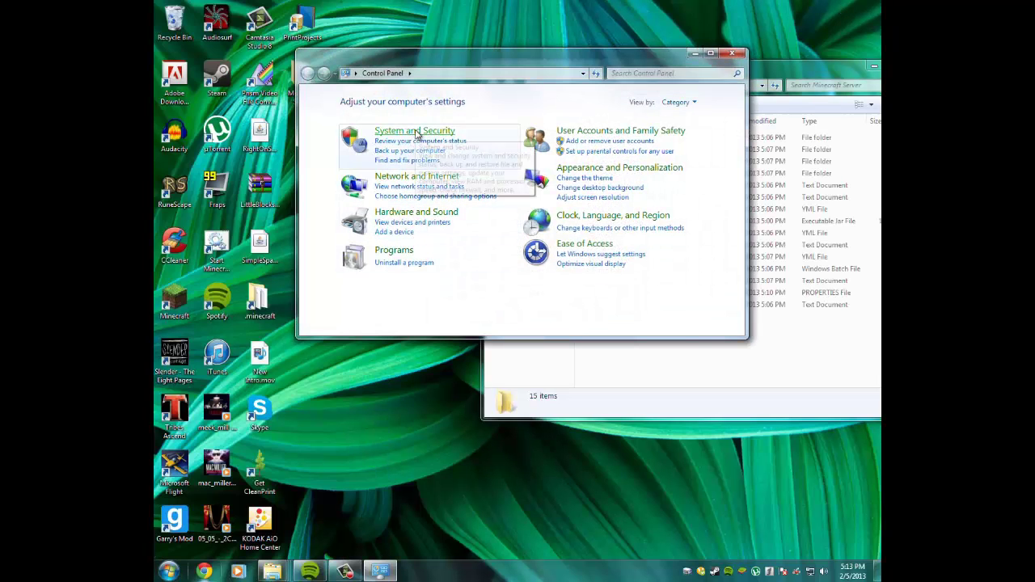
left_click(415, 133)
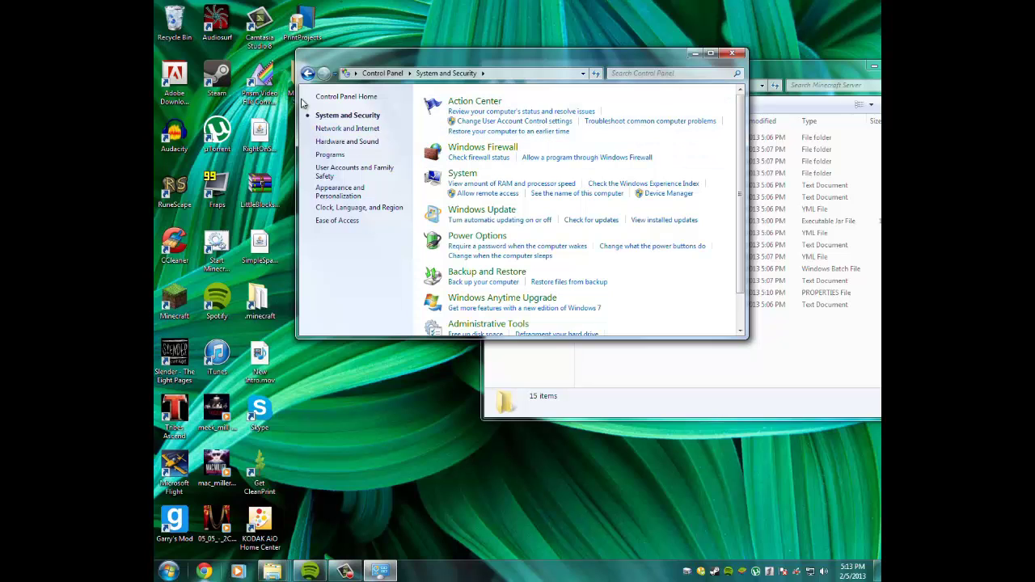
left_click(307, 74)
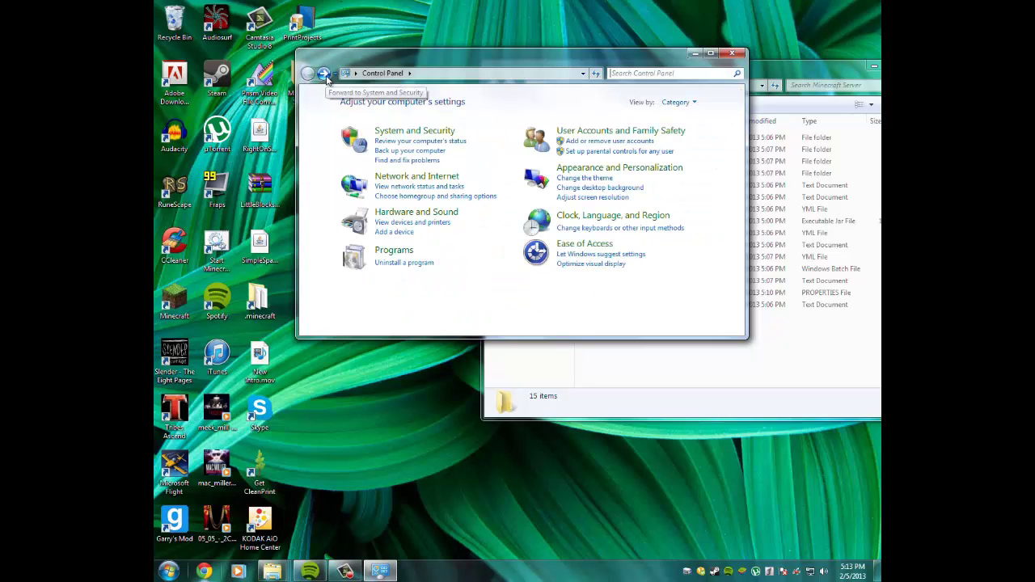
left_click(409, 131)
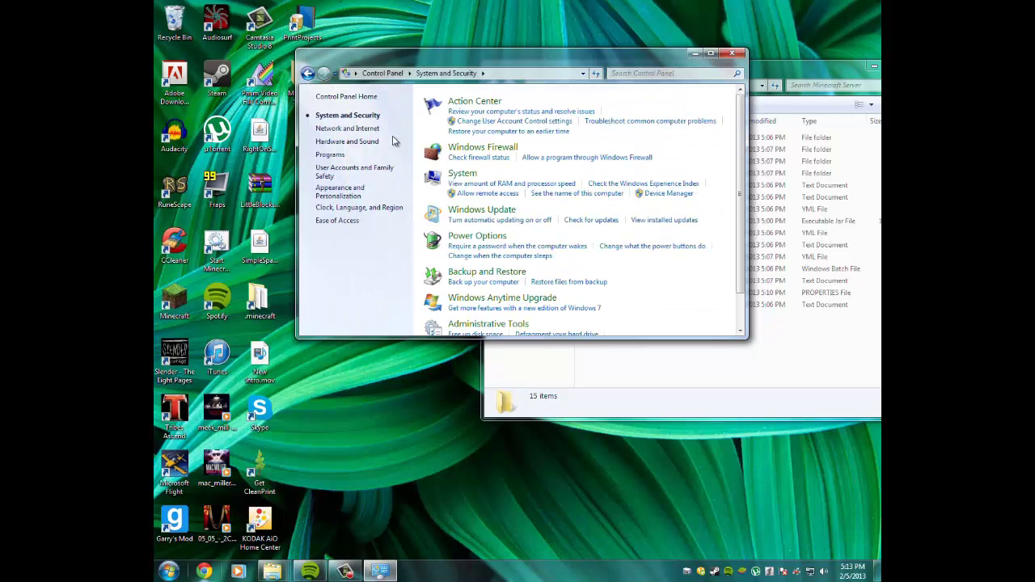
left_click(497, 150)
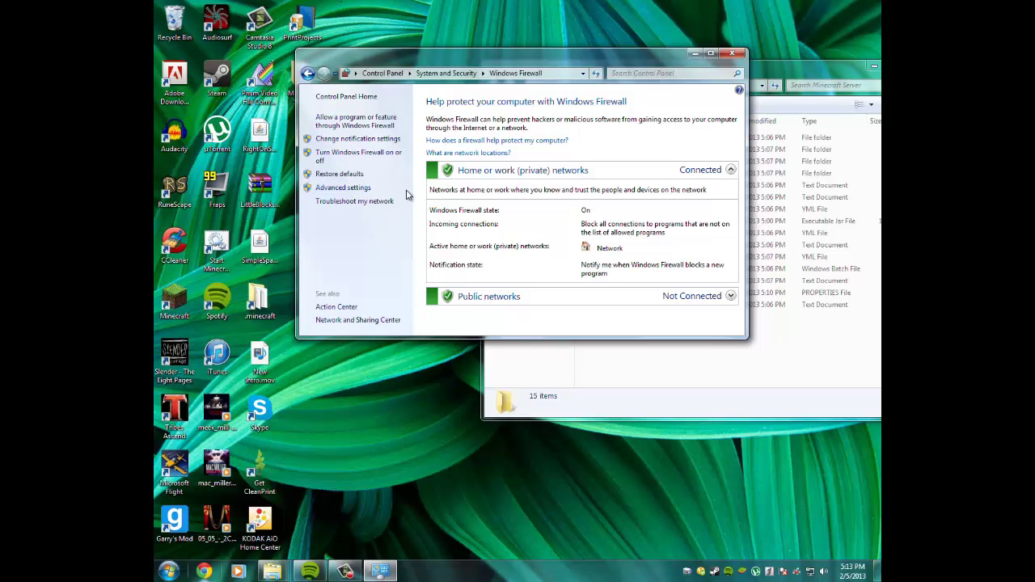
left_click(360, 187)
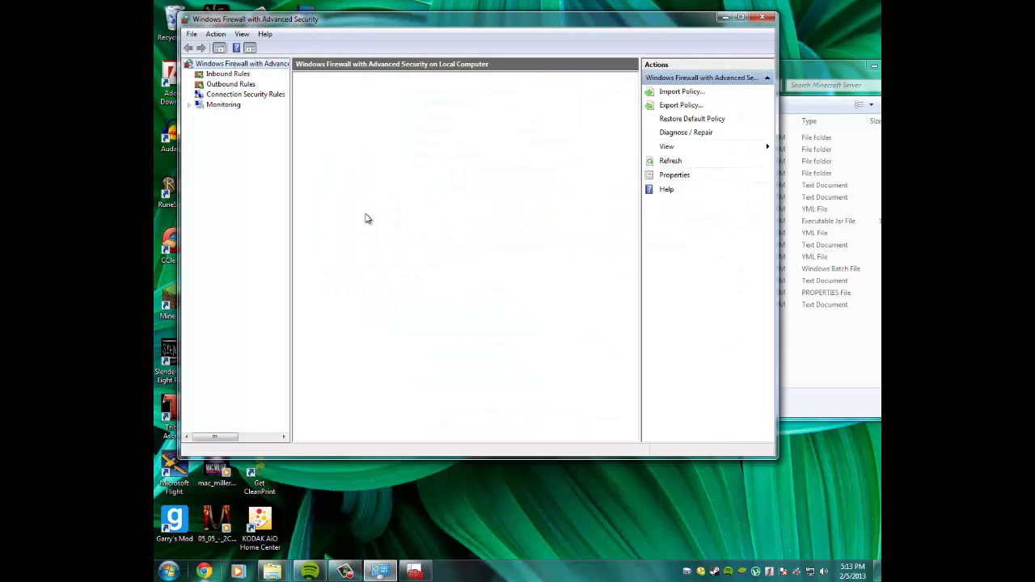
Close the Control Panel firewall window and show the Inbound Rules list.
left_click(760, 18)
left_click(732, 54)
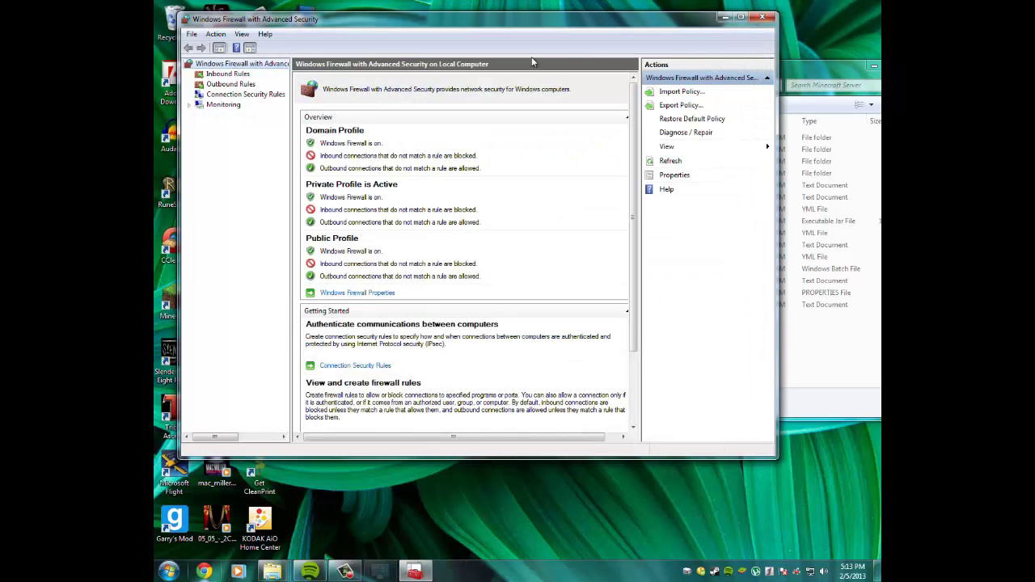
left_click(229, 74)
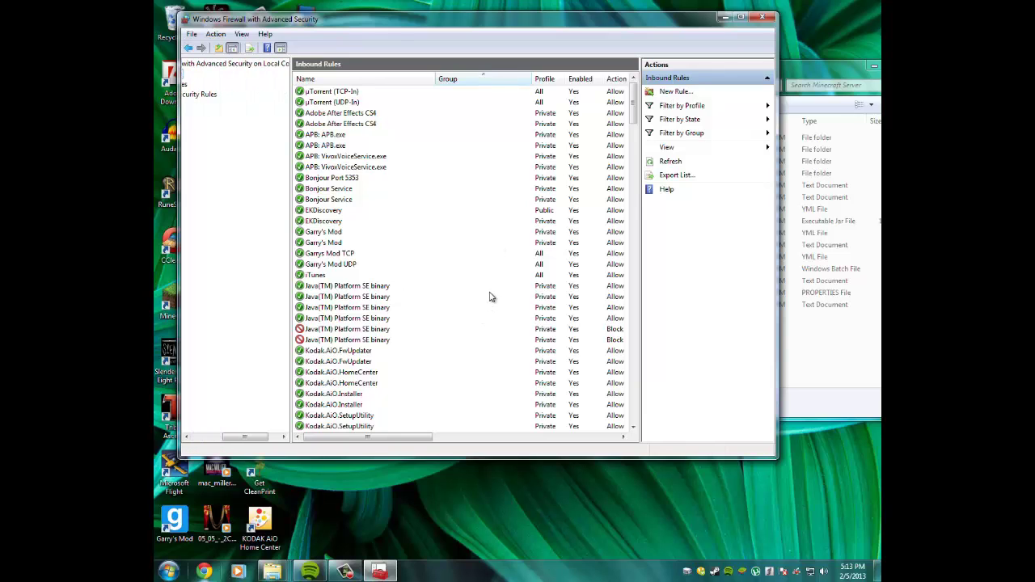
Create a port rule allowing TCP 25565 on all profiles, named 'Minecraft TCP'.
left_click(711, 91)
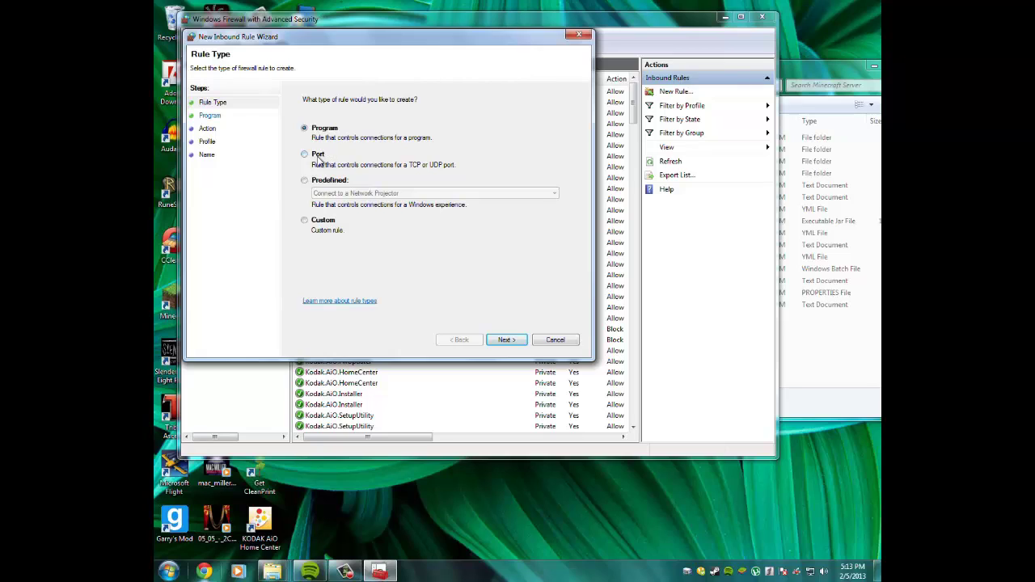
left_click(319, 158)
left_click(505, 339)
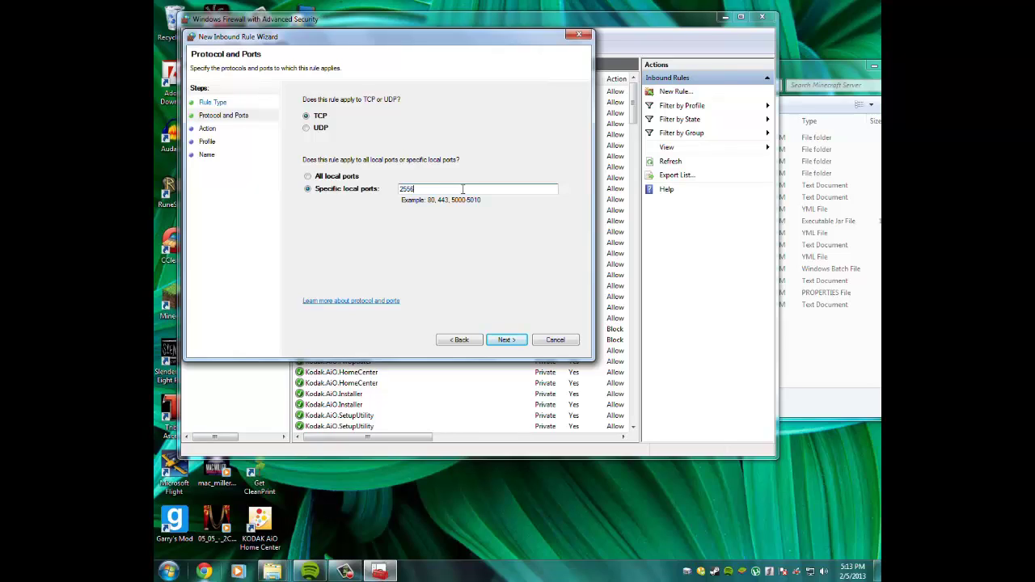
left_click(507, 340)
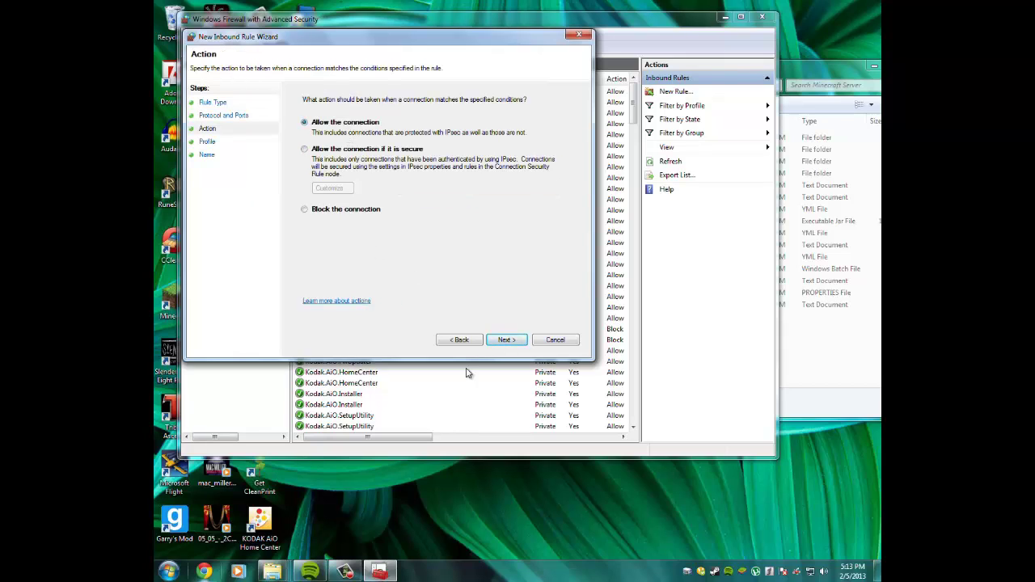
left_click(505, 341)
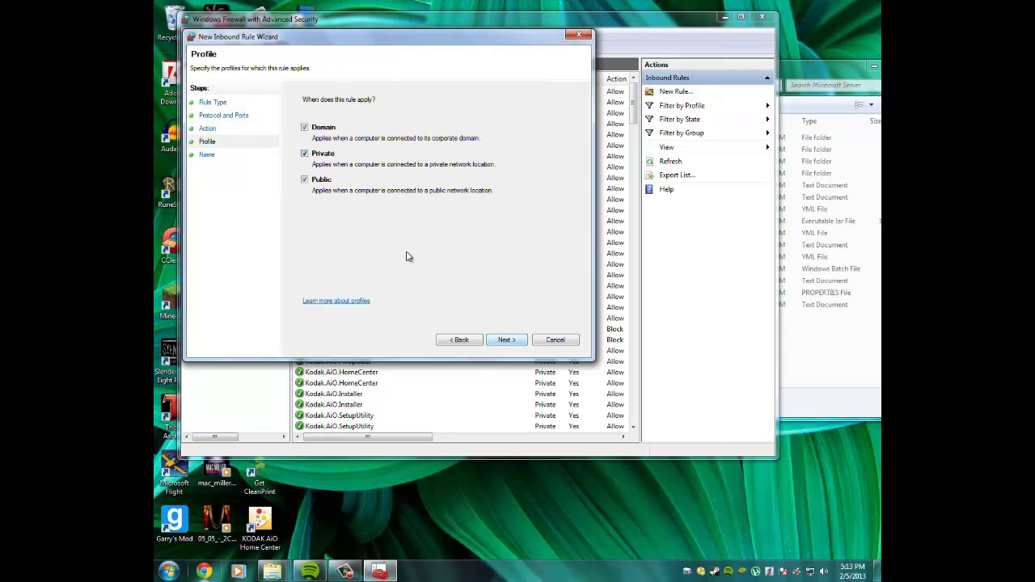
left_click(498, 340)
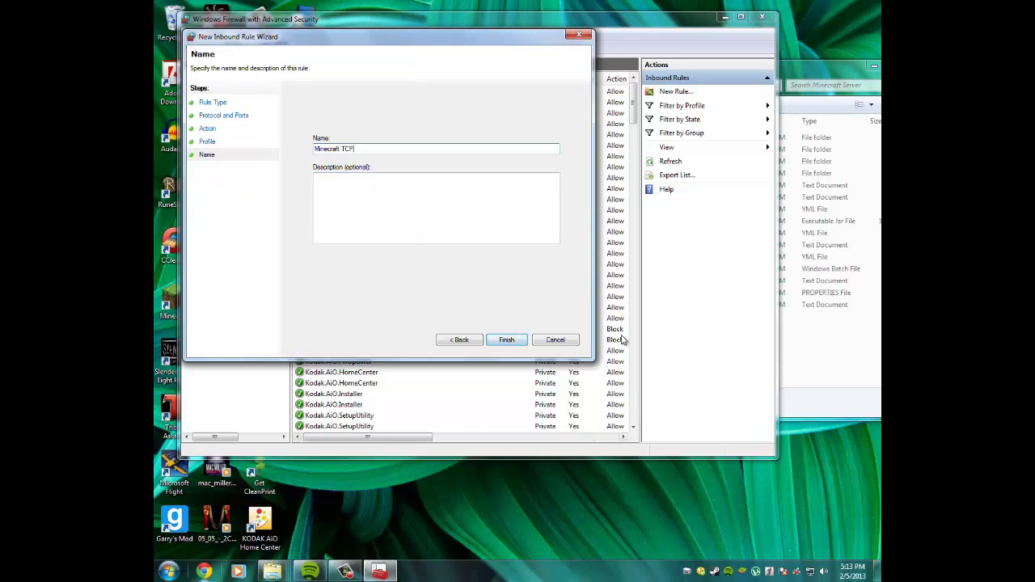
left_click(554, 341)
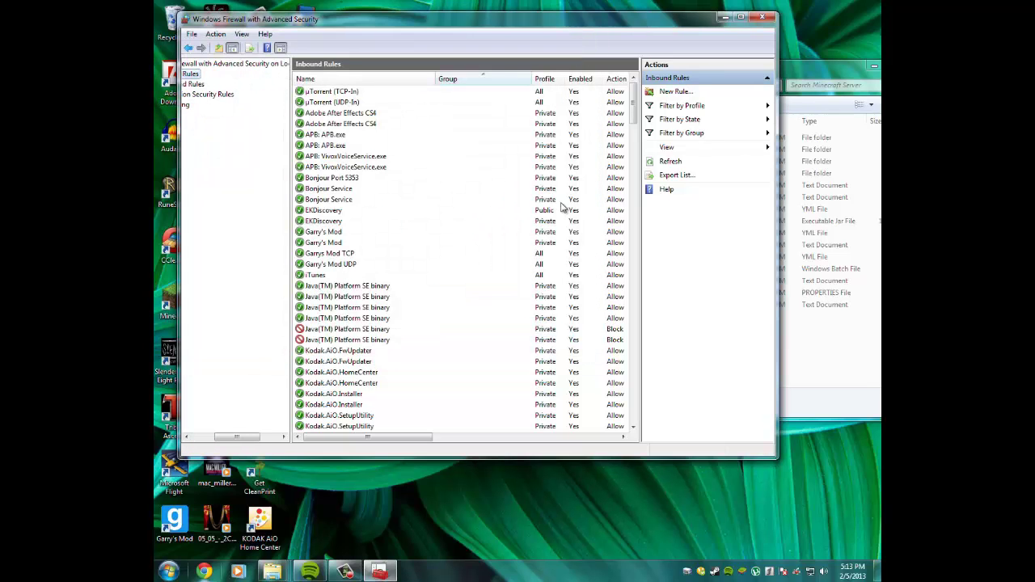
Create a second port rule allowing UDP 25565 on all profiles, named 'Minecraft UDP'.
left_click_drag(637, 102, 618, 422)
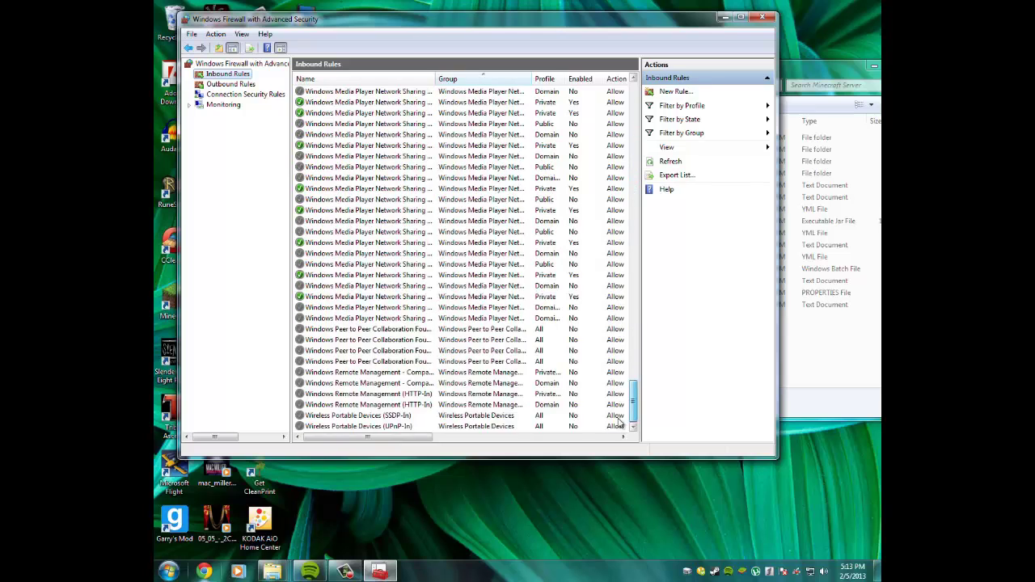
left_click_drag(638, 93, 637, 74)
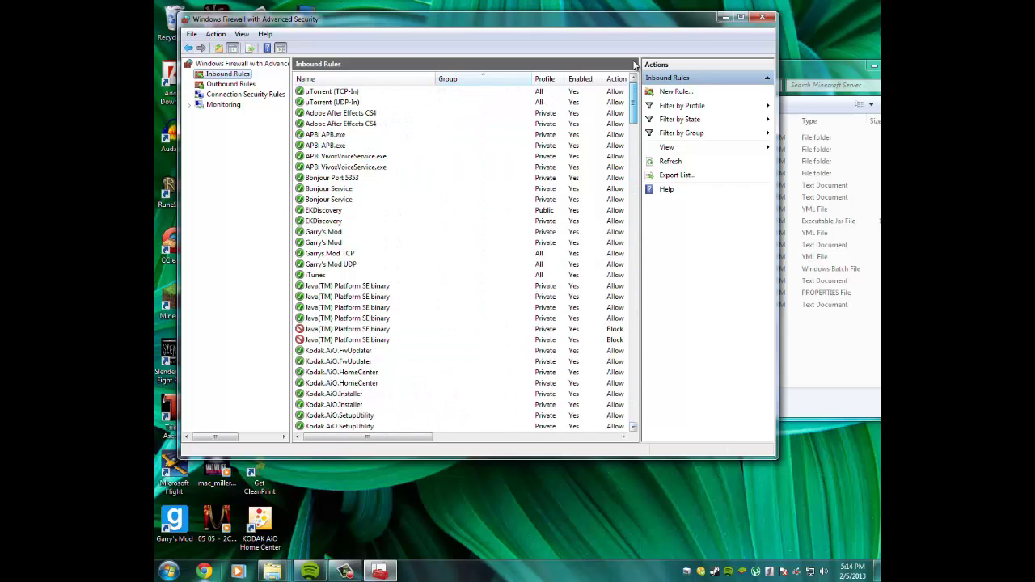
left_click(661, 94)
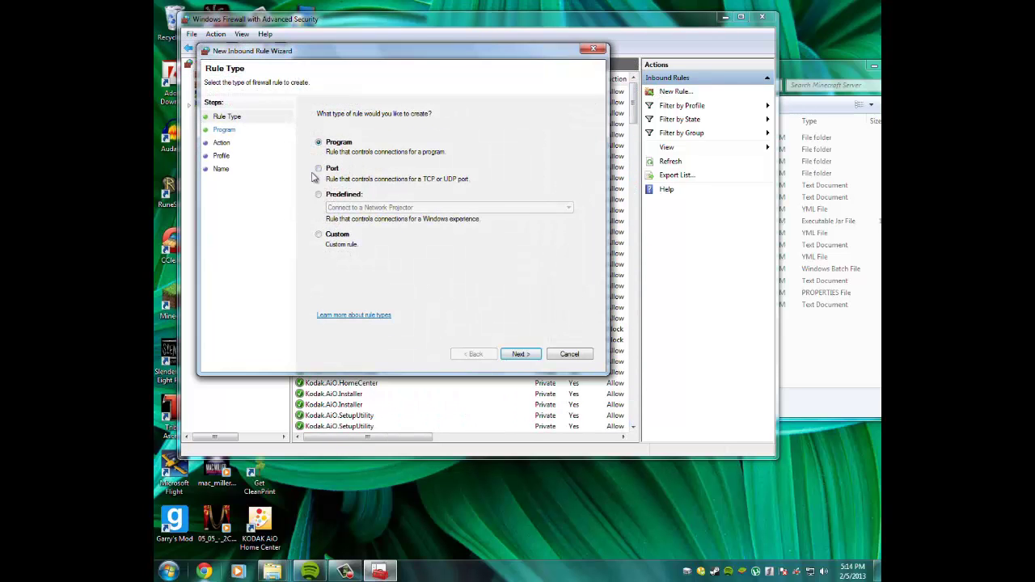
left_click(332, 169)
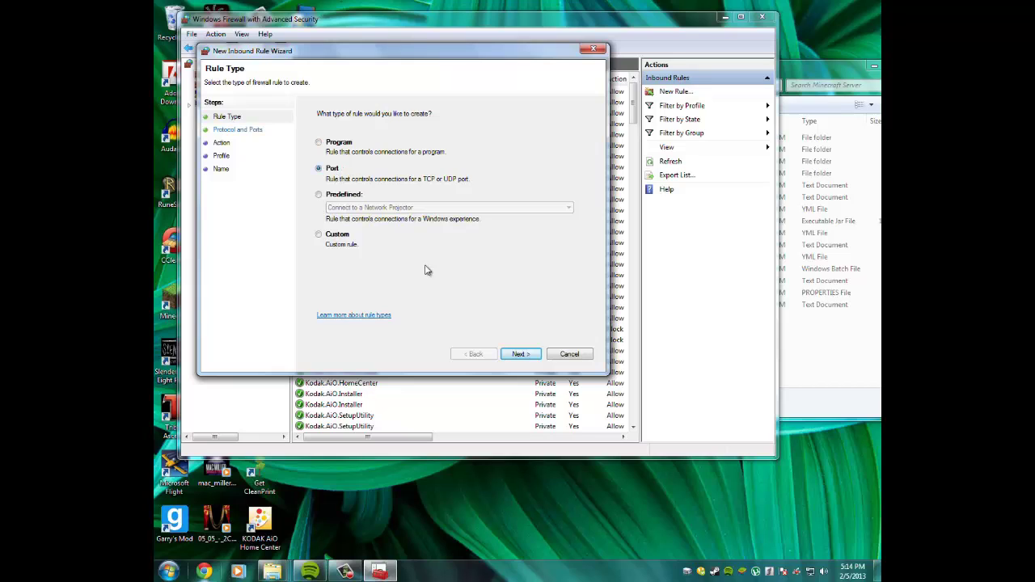
left_click(517, 354)
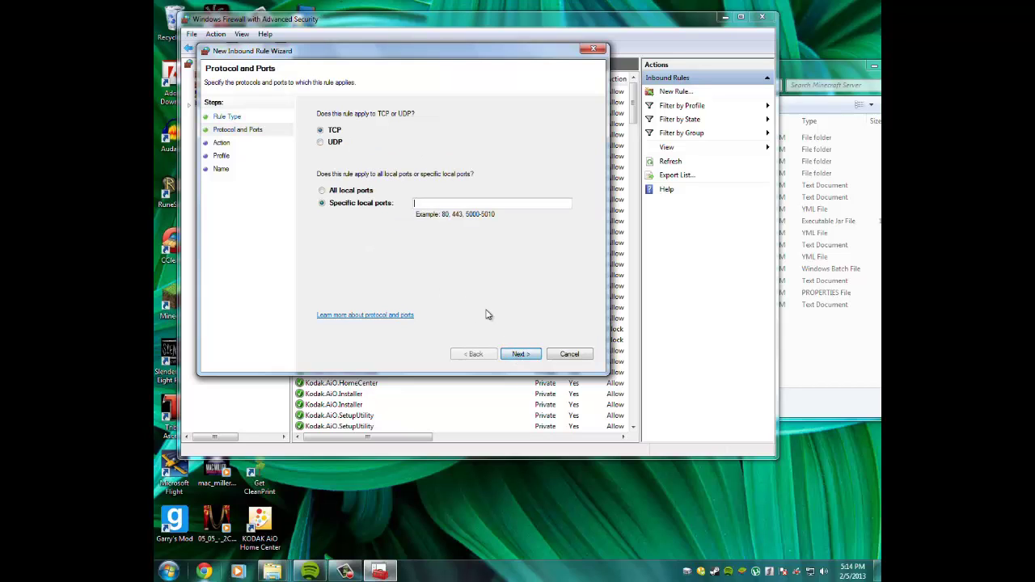
left_click(331, 144)
left_click(464, 202)
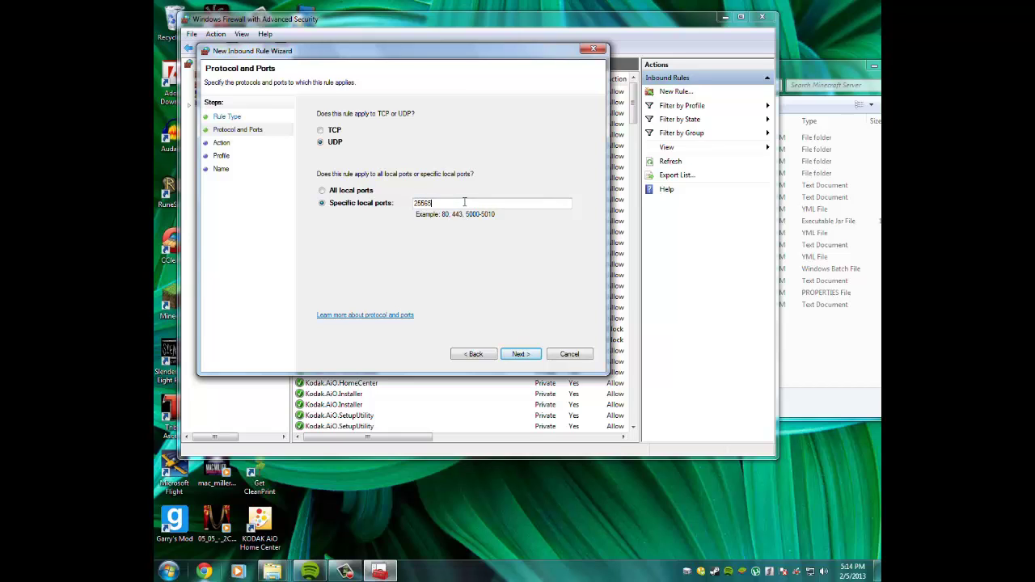
type("25565")
left_click(521, 354)
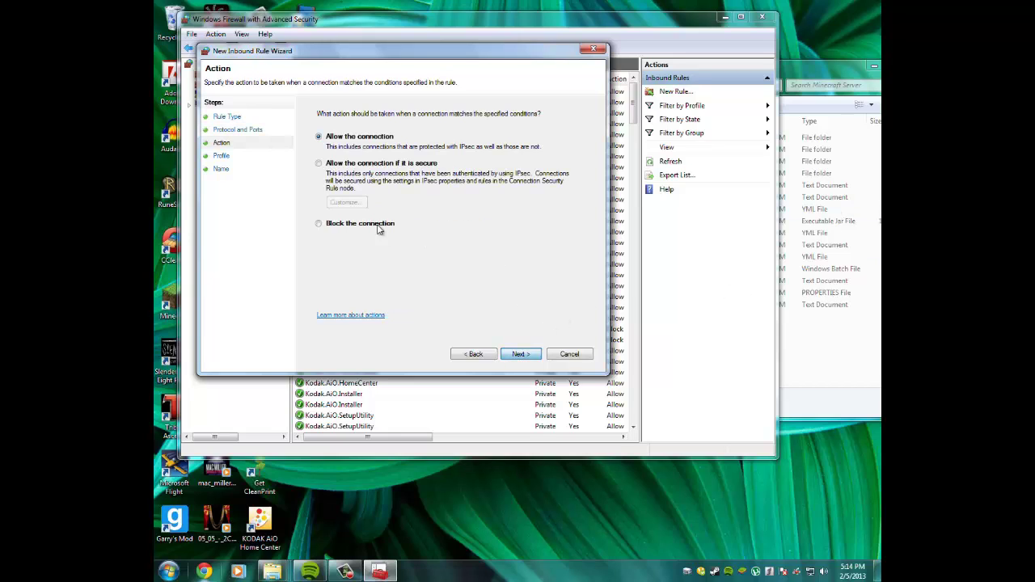
left_click(517, 355)
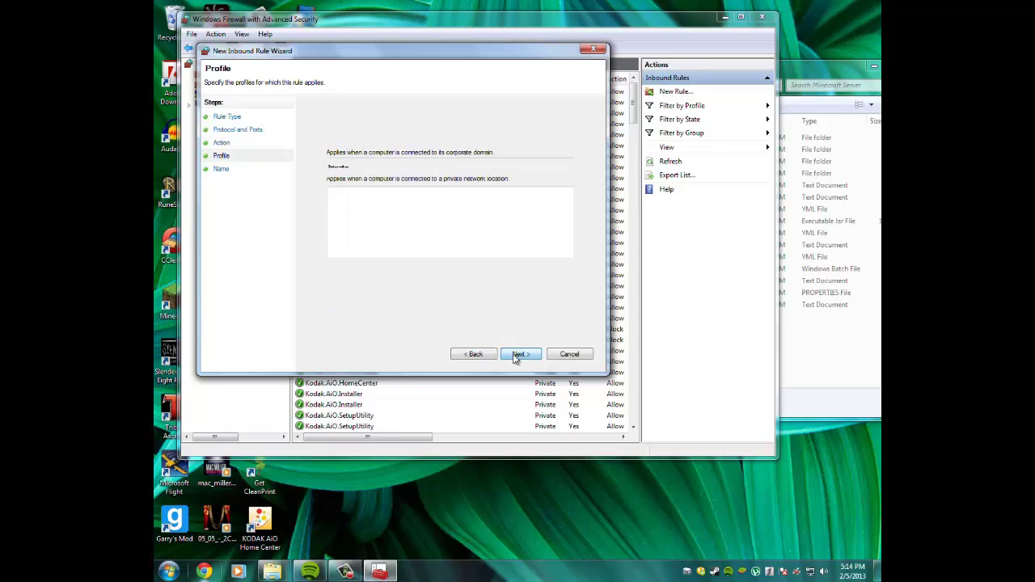
left_click(518, 355)
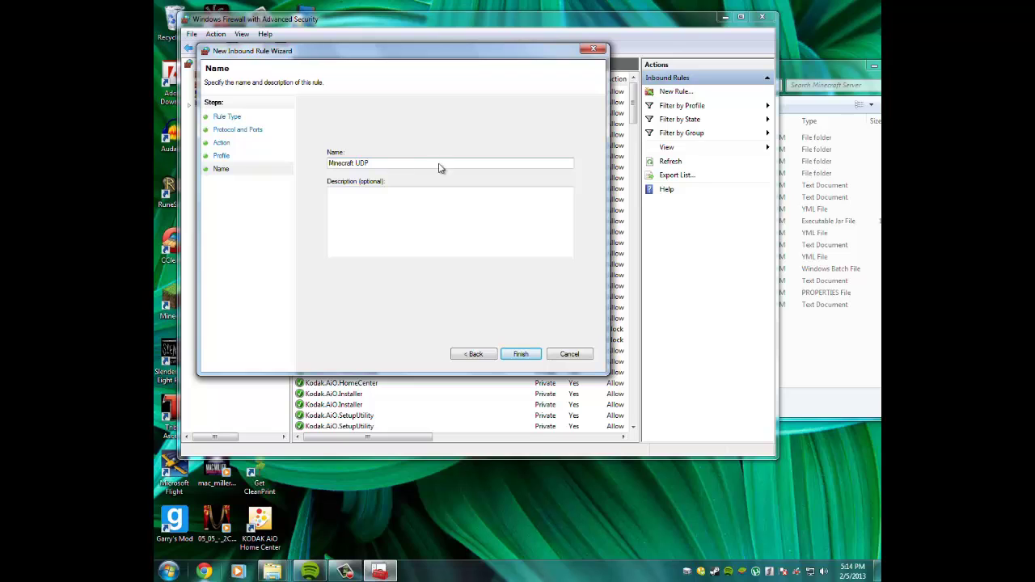
left_click(567, 356)
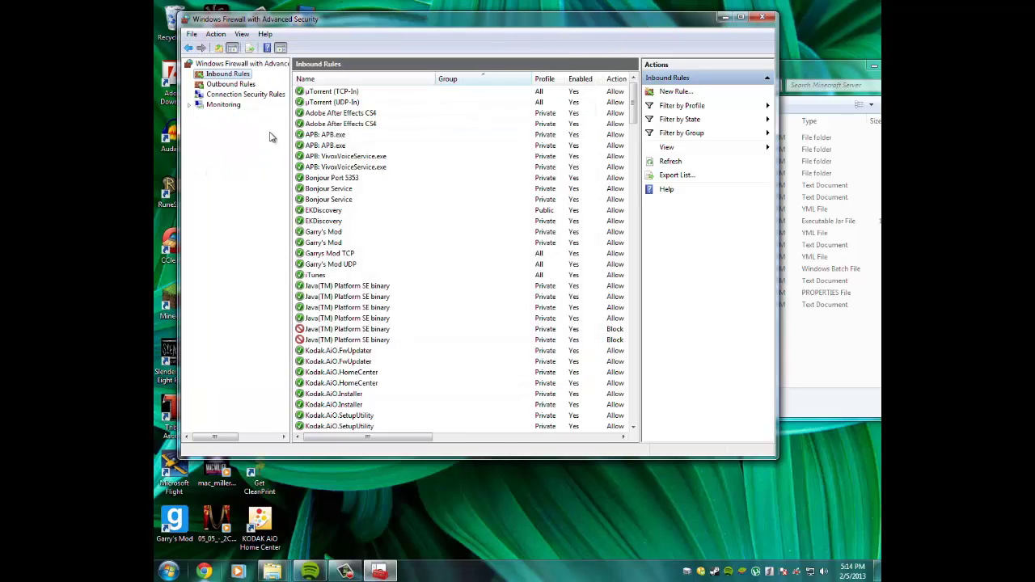
left_click(231, 86)
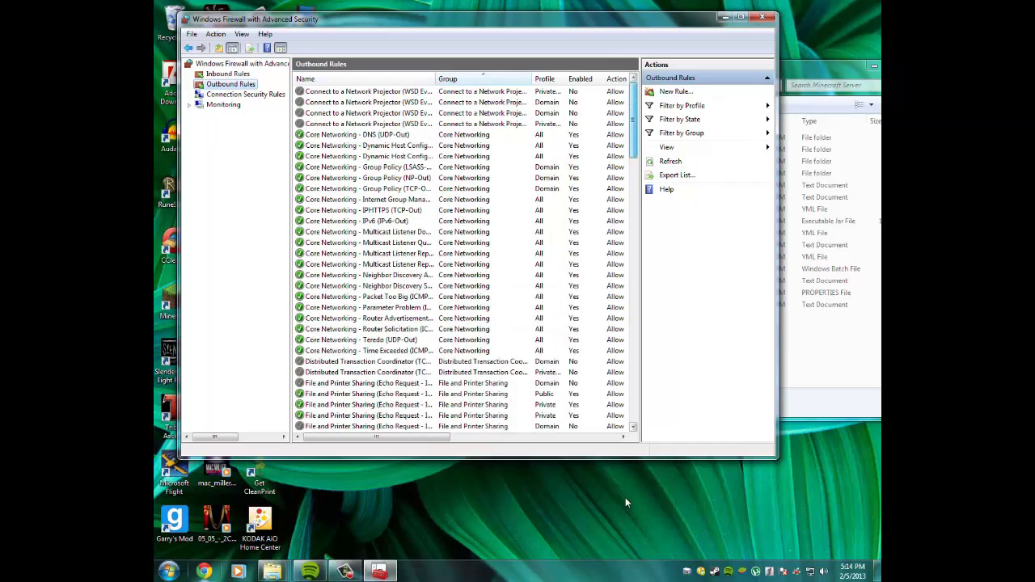
scroll(648, 364, "down", 15)
scroll(649, 288, "up", 15)
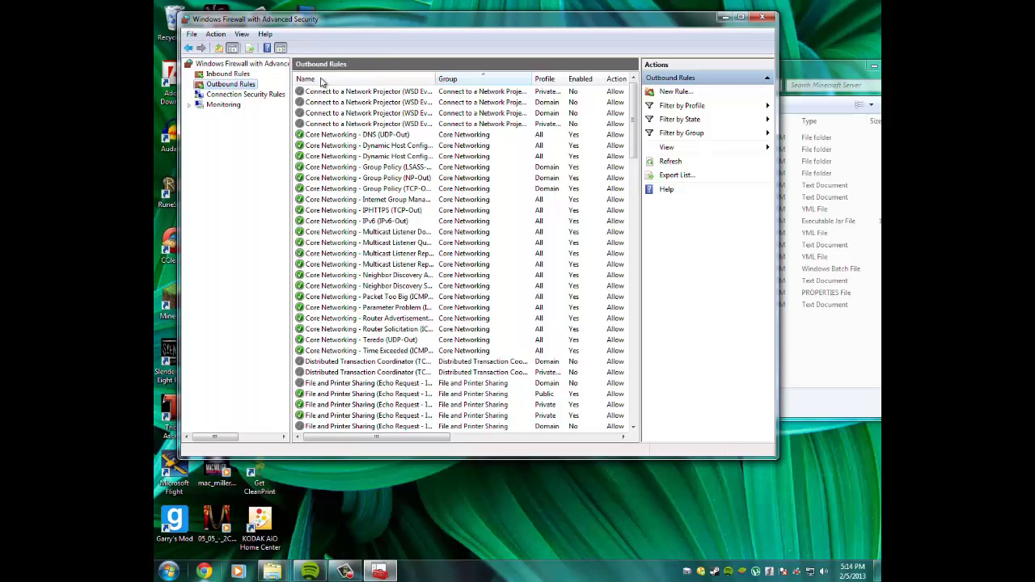
left_click(676, 91)
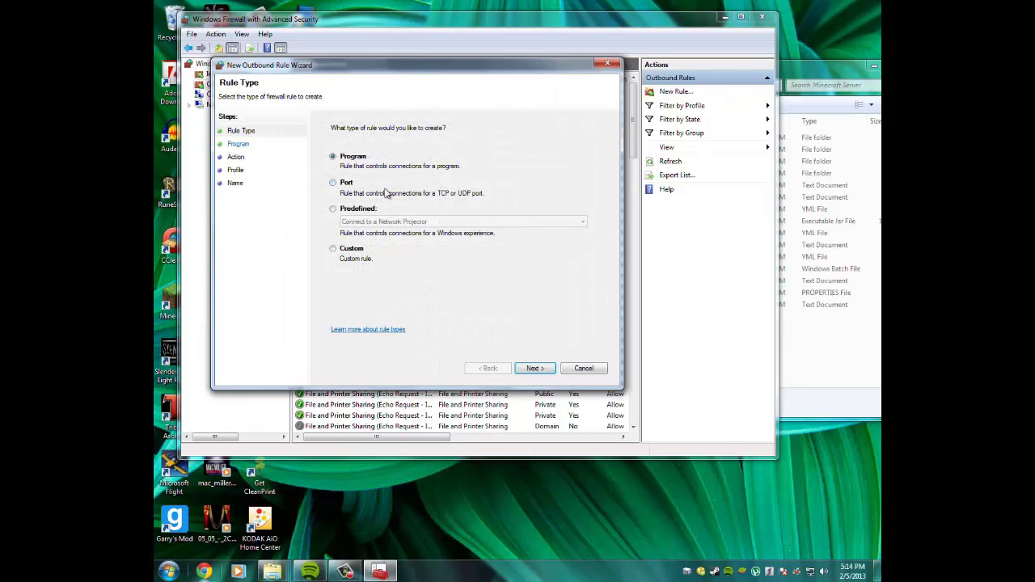
left_click(532, 367)
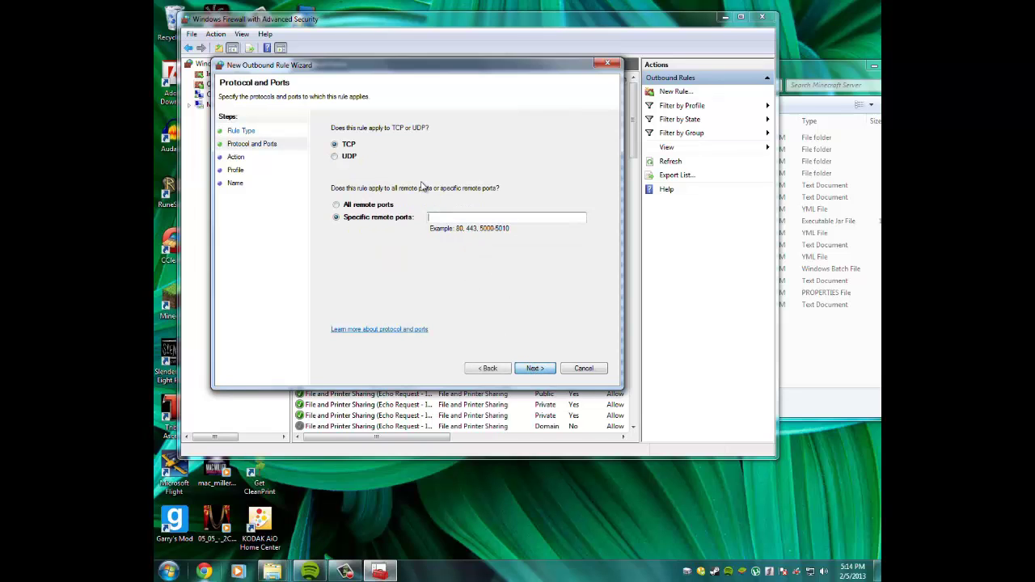
left_click(535, 368)
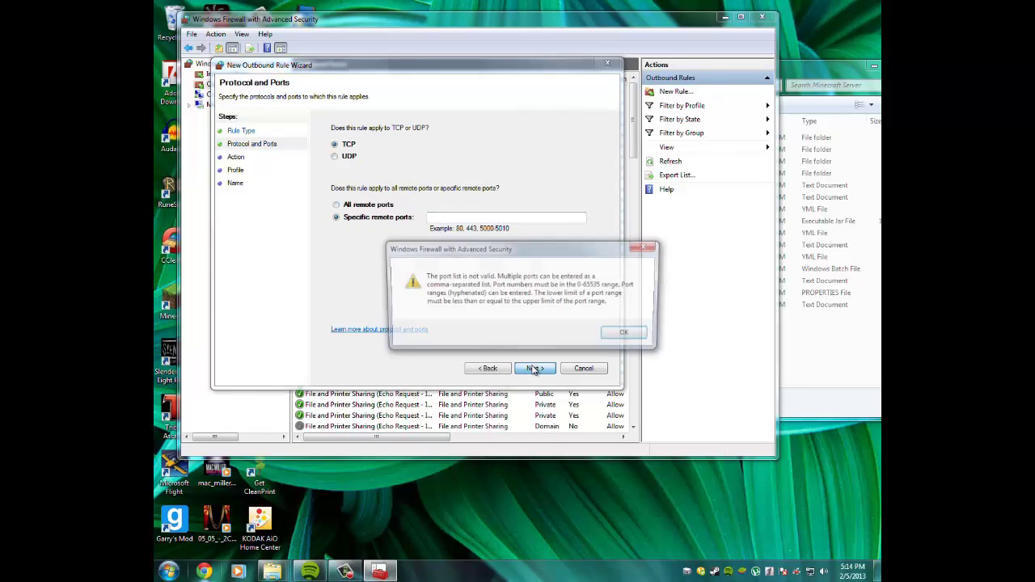
left_click(625, 333)
left_click(486, 217)
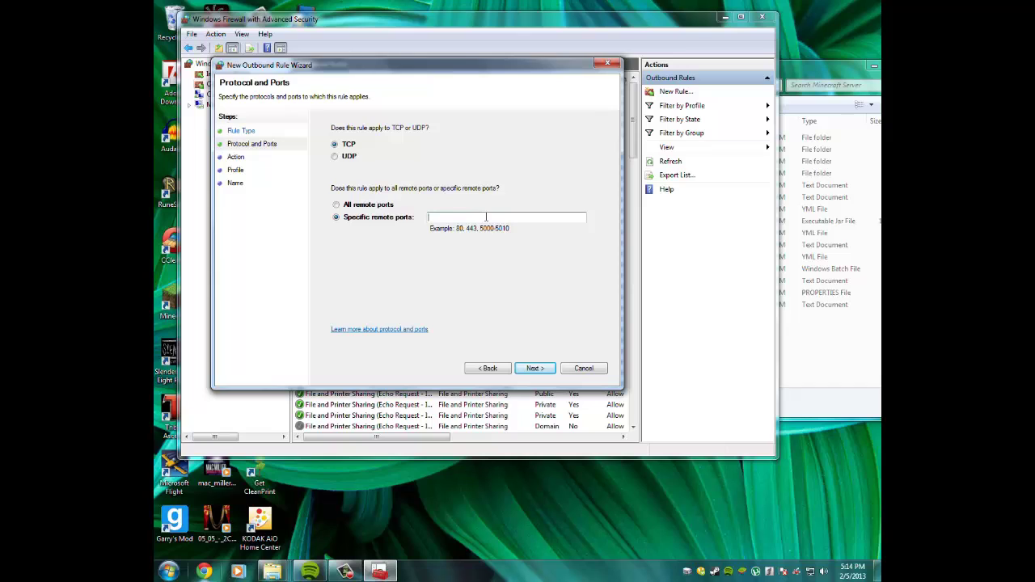
key("Return")
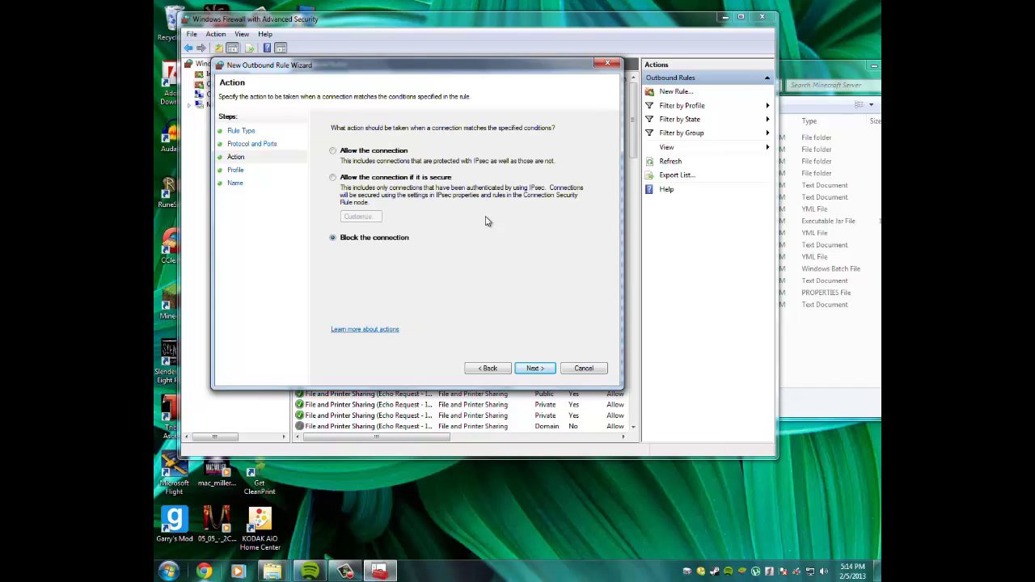
key("Return")
left_click(500, 368)
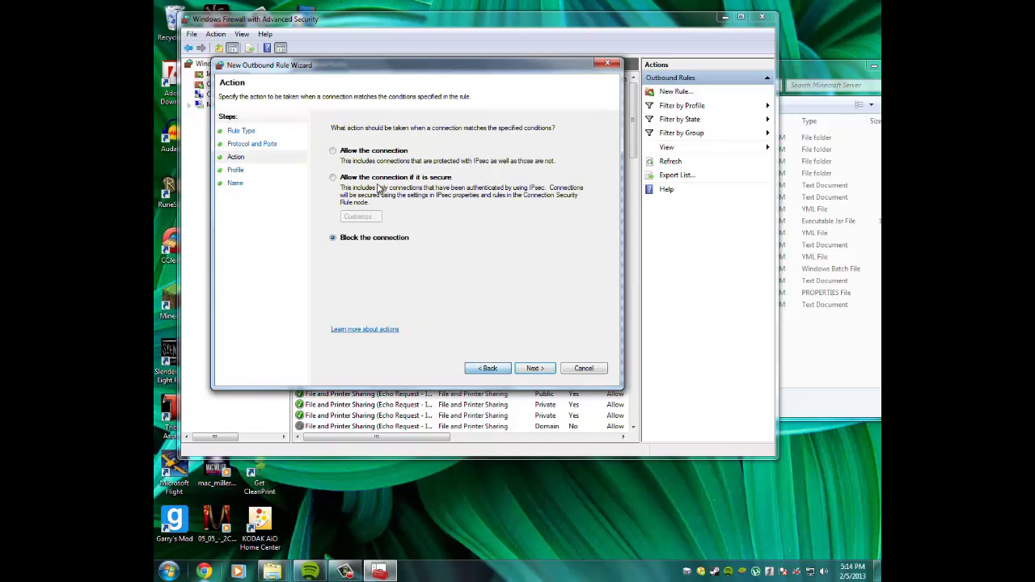
left_click(386, 155)
left_click(546, 368)
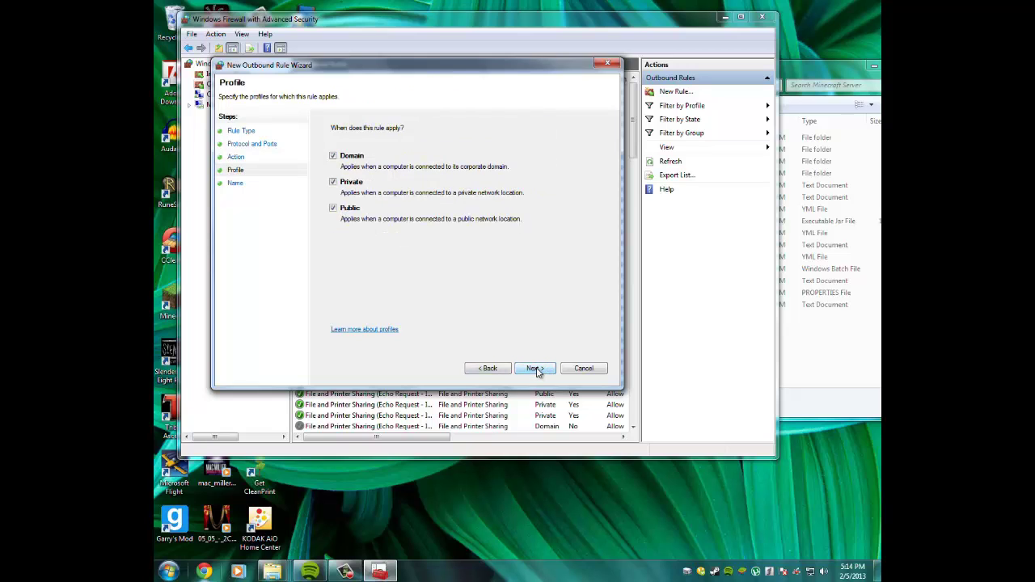
left_click(540, 368)
left_click(582, 368)
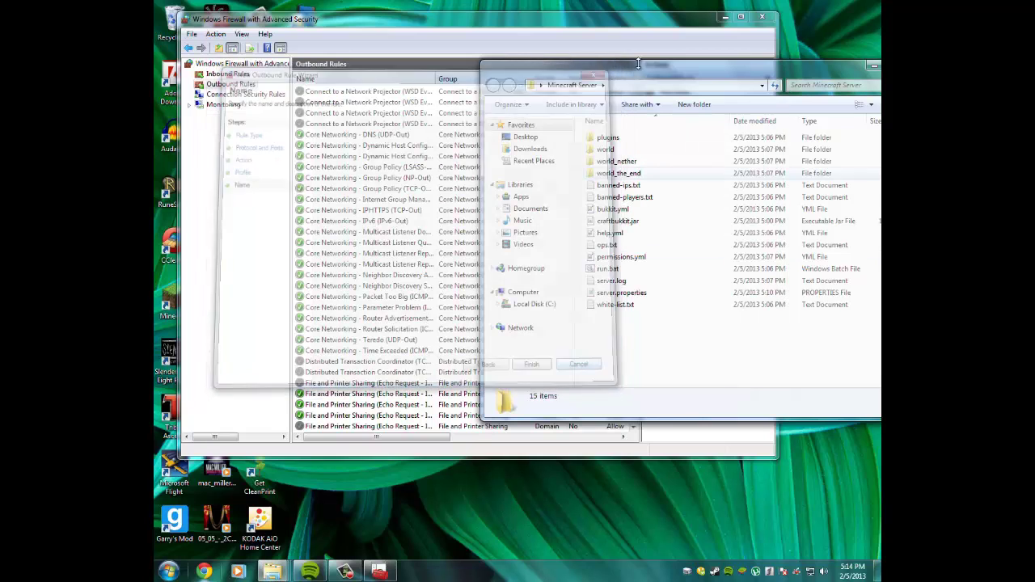
left_click(201, 172)
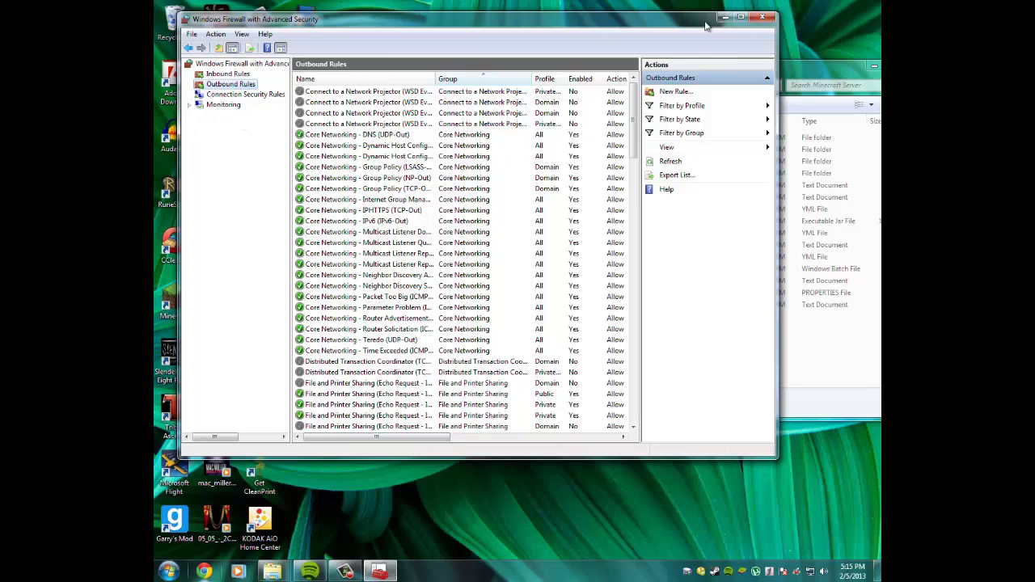
Close the firewall window, run run.bat from the Minecraft Server folder, and launch Chrome.
left_click(762, 17)
left_click_drag(647, 343, 676, 410)
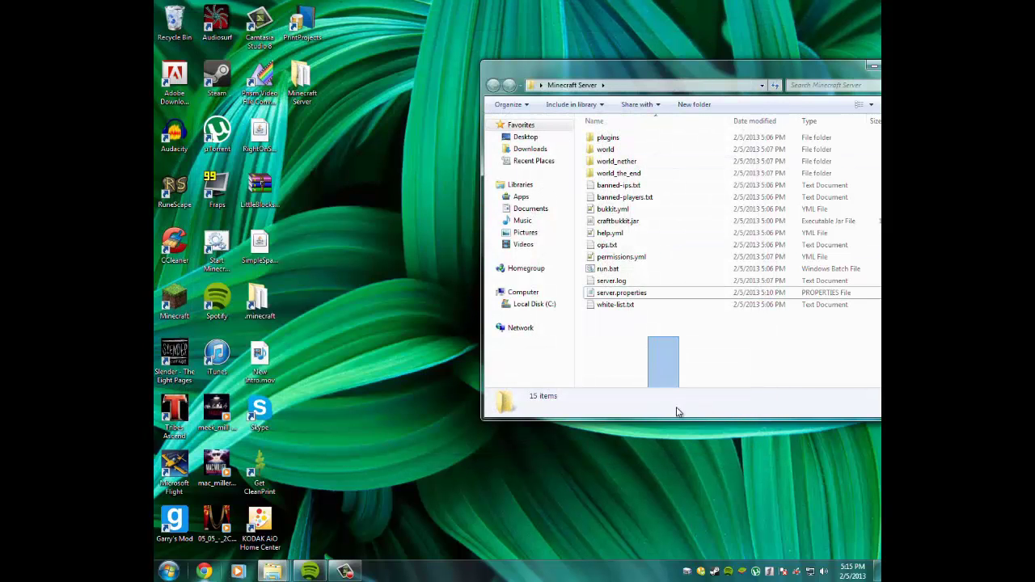
left_click(618, 270)
double_click(618, 270)
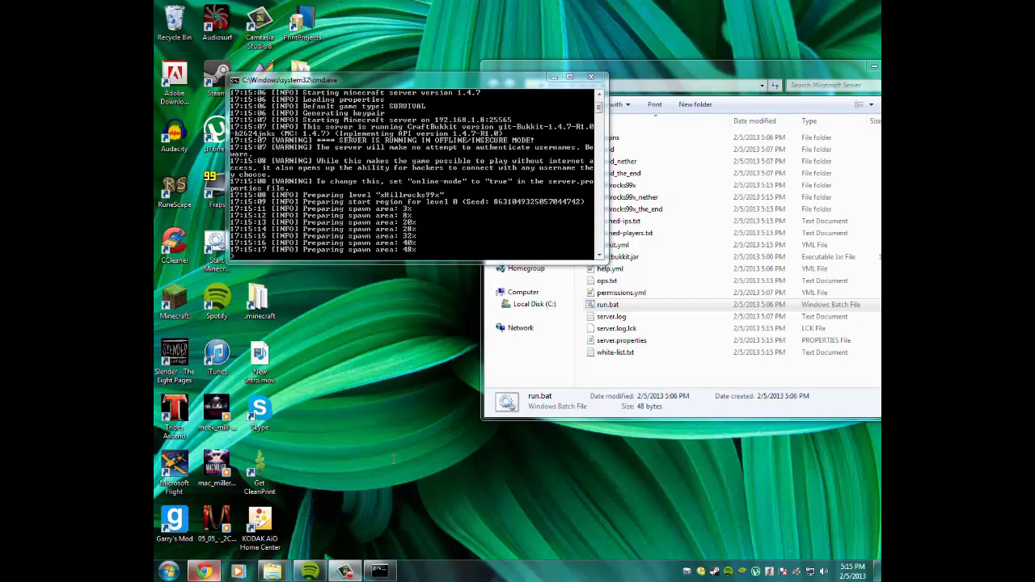
left_click(203, 570)
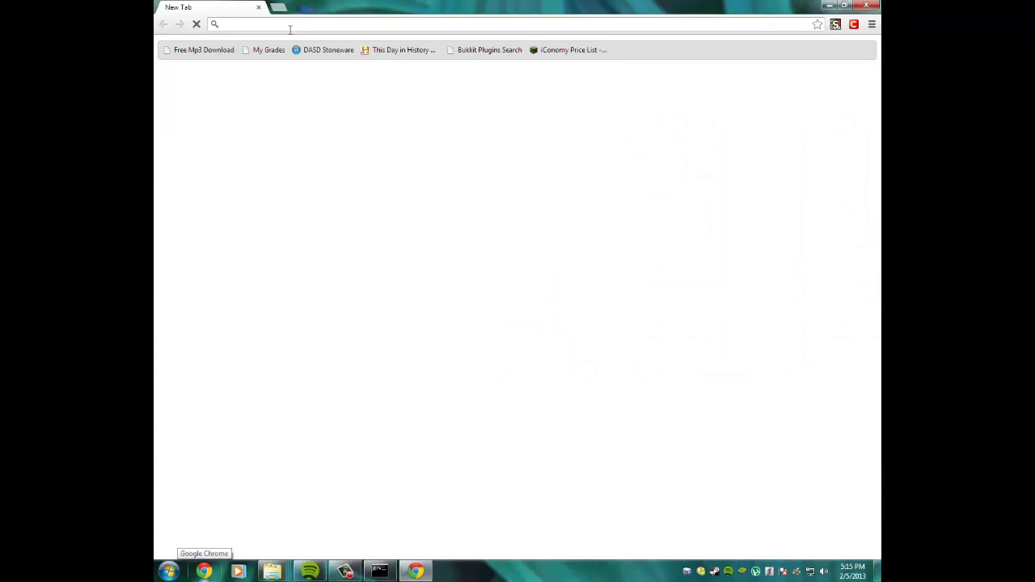
Search google.com for 'whats my ip', highlight the public IP shown, and close Chrome.
type("google.com")
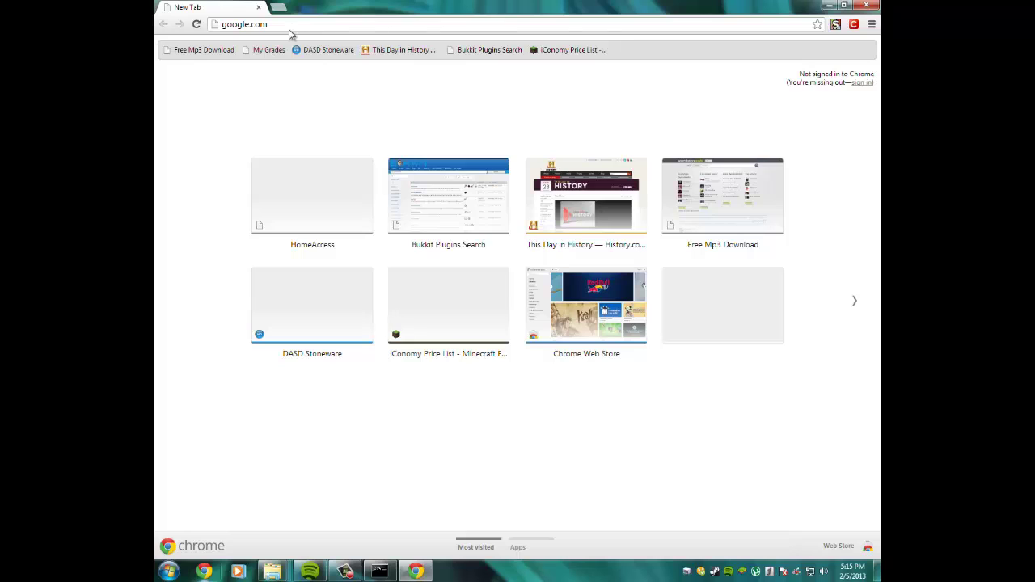
key("Return")
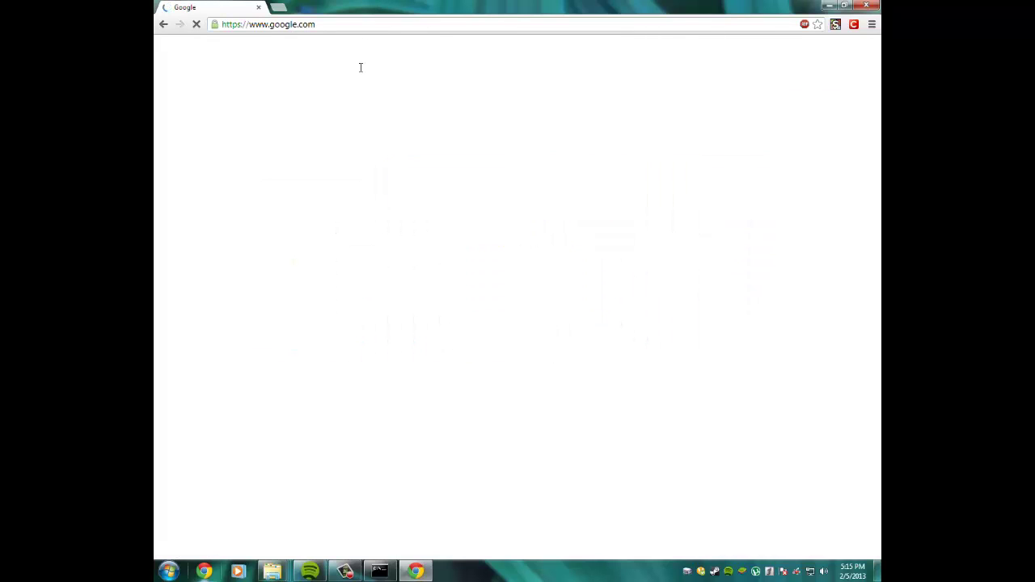
left_click(371, 218)
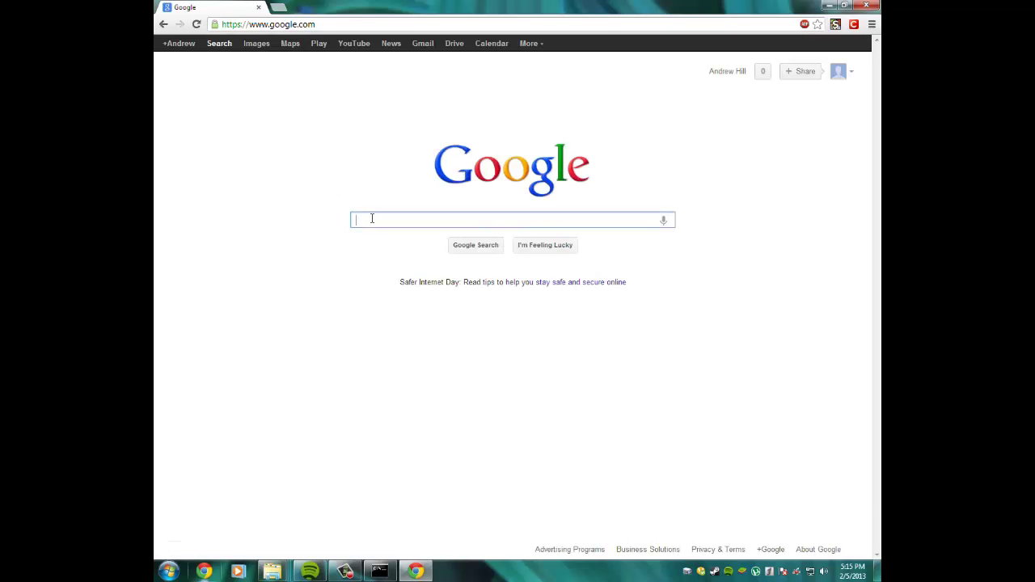
type("a")
key("BackSpace")
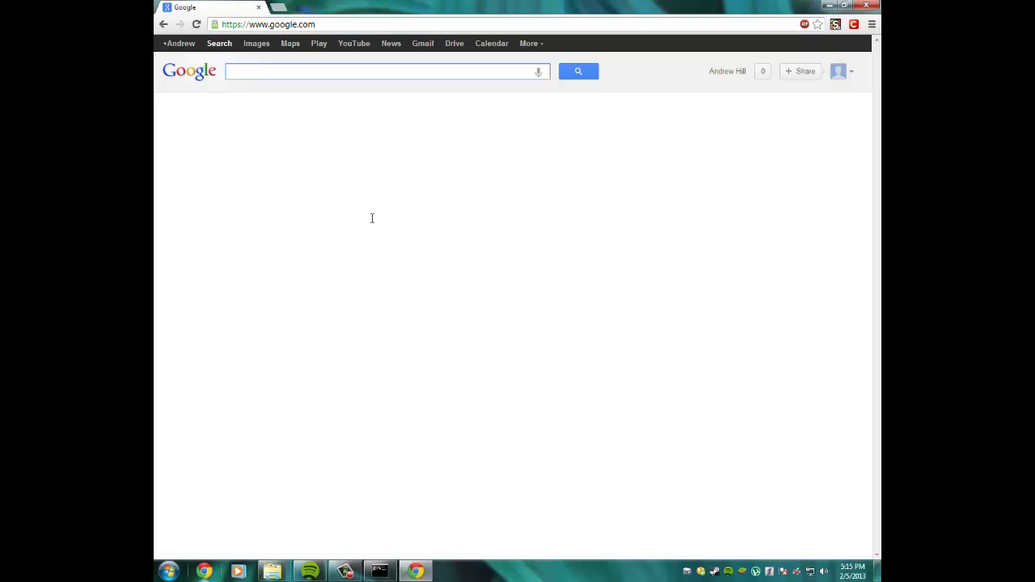
type("wha")
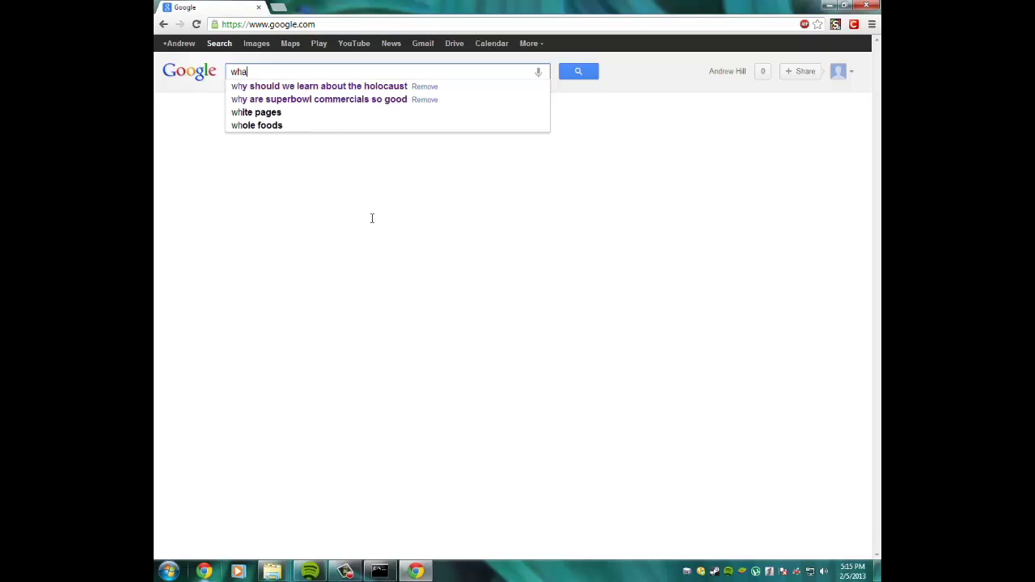
type("ts my ip")
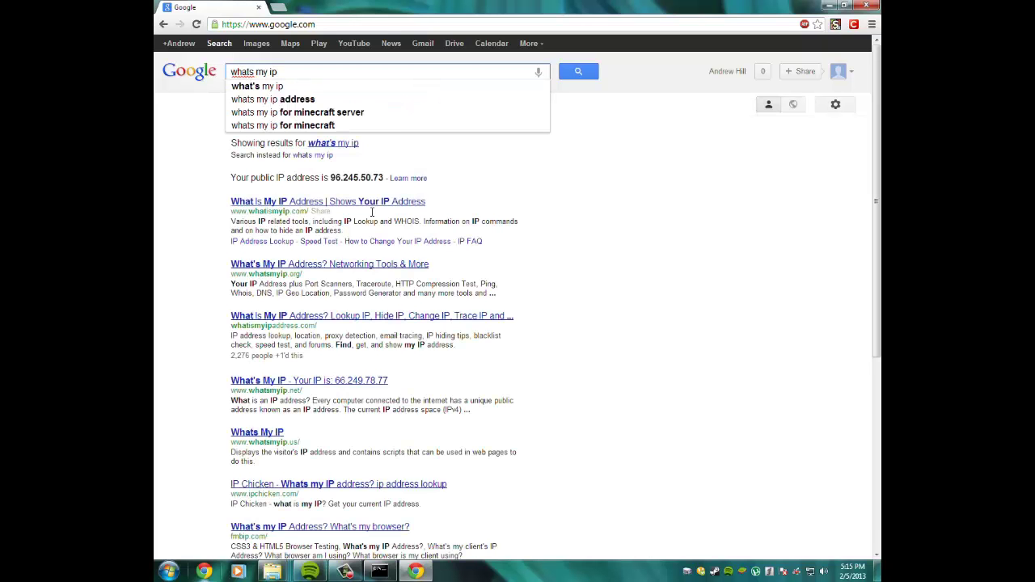
key("Return")
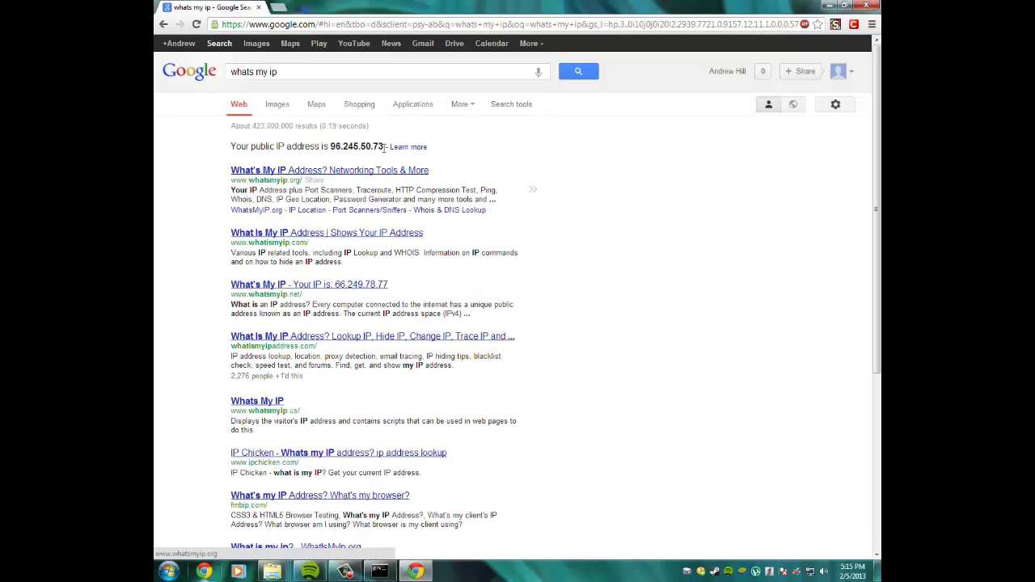
left_click_drag(384, 146, 332, 151)
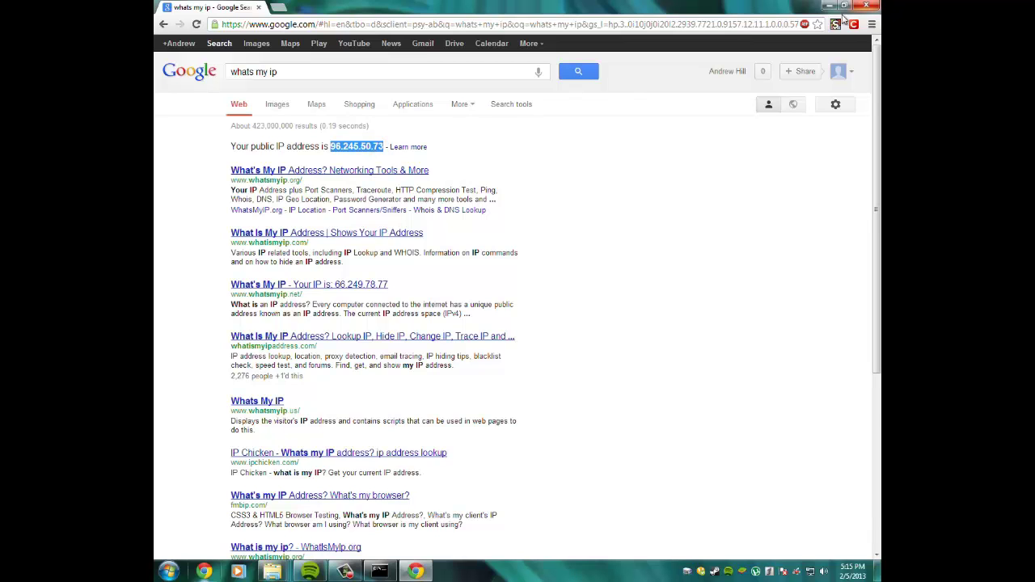
left_click(866, 6)
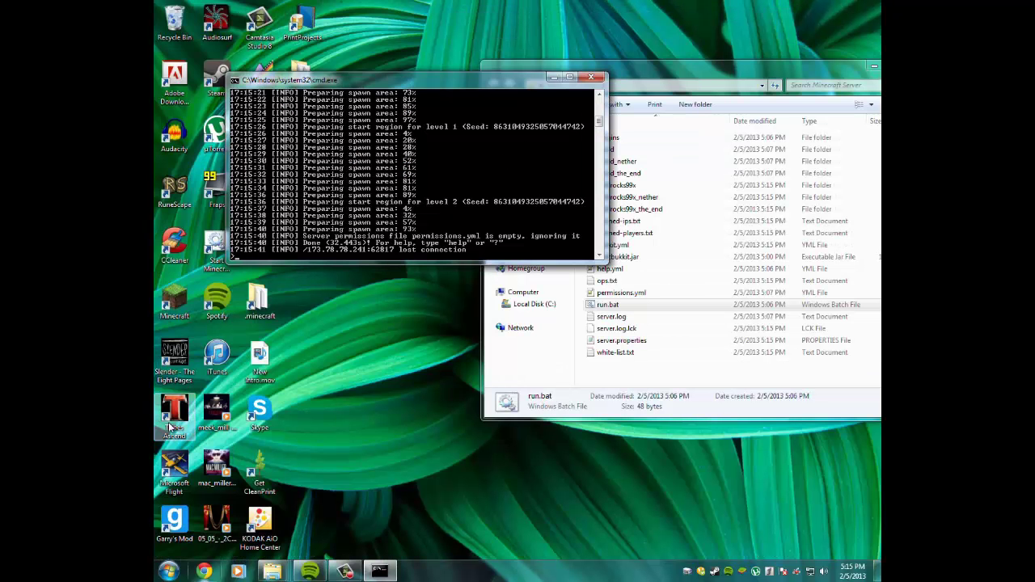
Start Minecraft from the desktop shortcut and log in through the launcher.
double_click(174, 317)
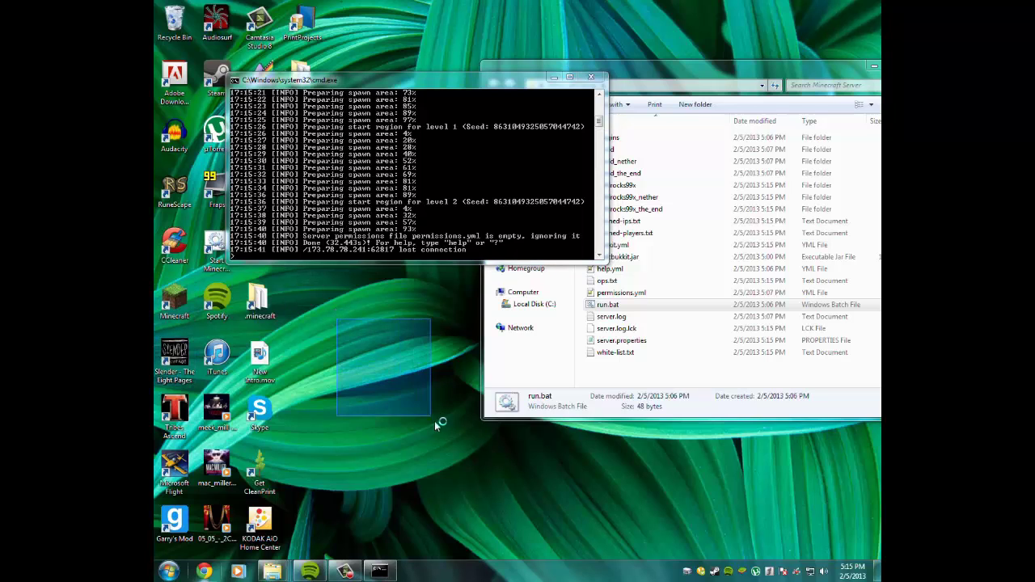
left_click(573, 302)
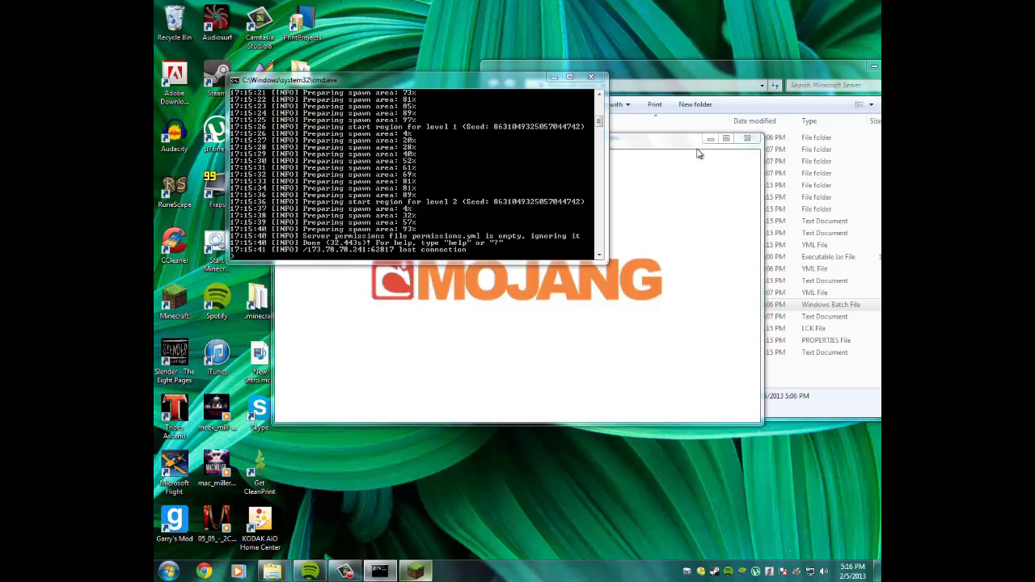
Open Multiplayer, add a server using the computer's public IP address, and return to the list.
left_click(676, 324)
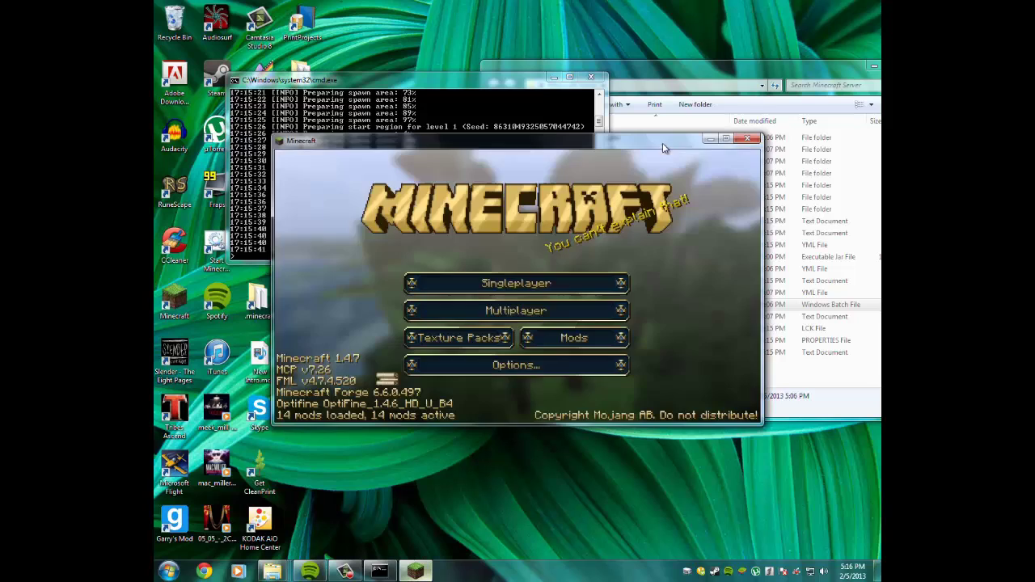
left_click(588, 315)
left_click(583, 285)
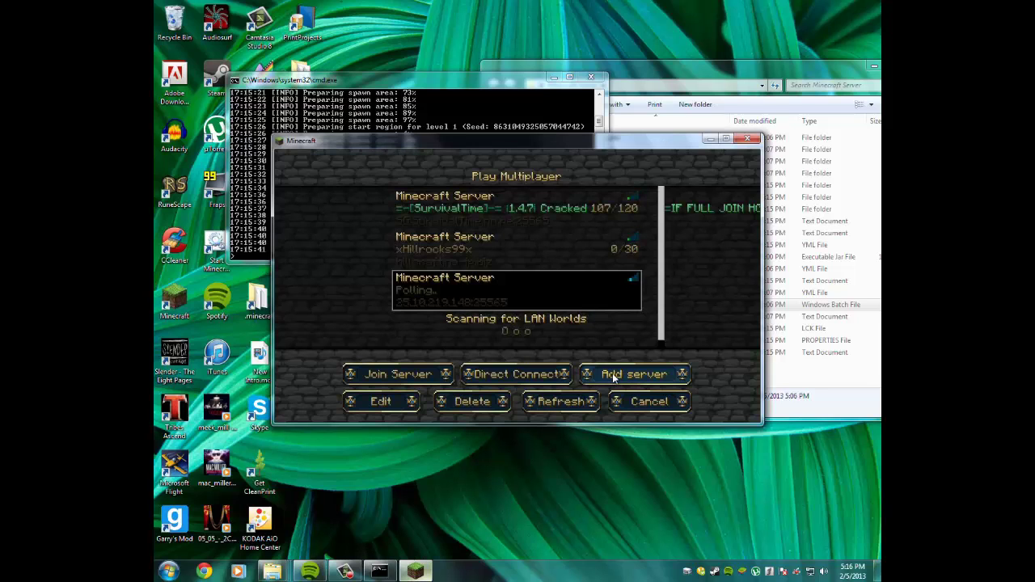
left_click(602, 374)
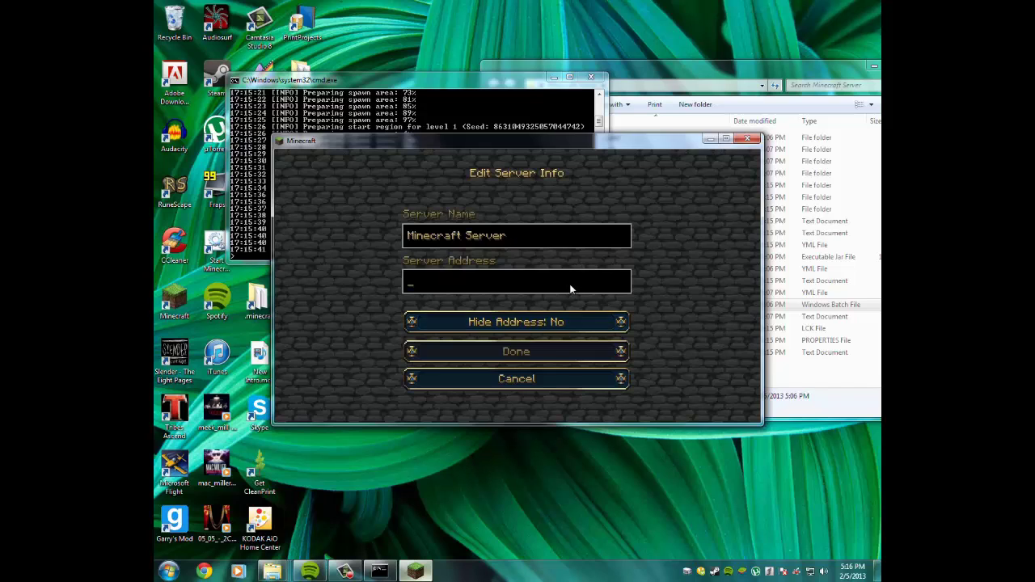
type("192.168.1.8")
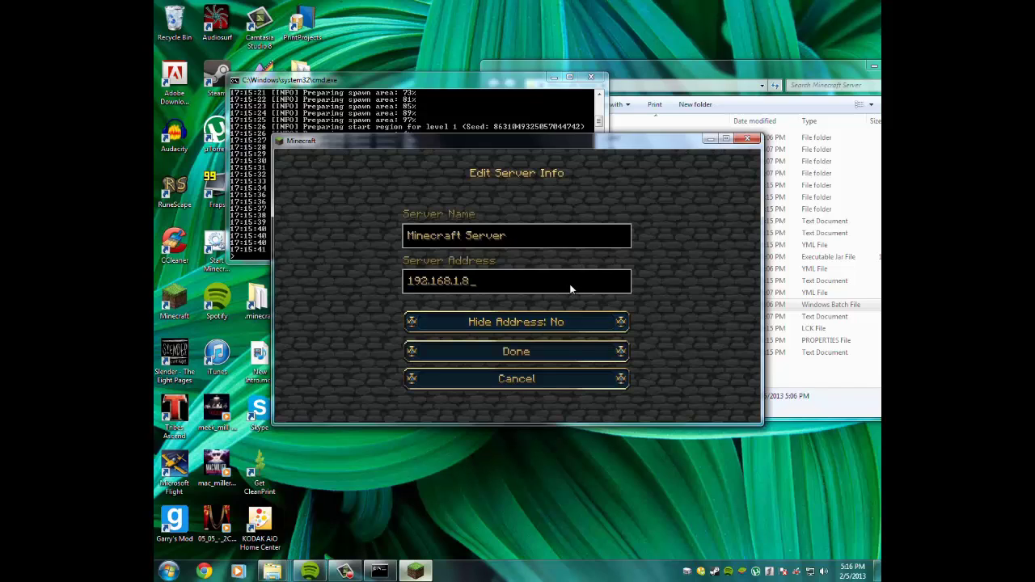
key("BackSpace")
key("BackSpace")
key("BackSpace")
key("BackSpace")
key("BackSpace")
key("BackSpace")
key("BackSpace")
key("BackSpace")
key("BackSpace")
key("BackSpace")
key("BackSpace")
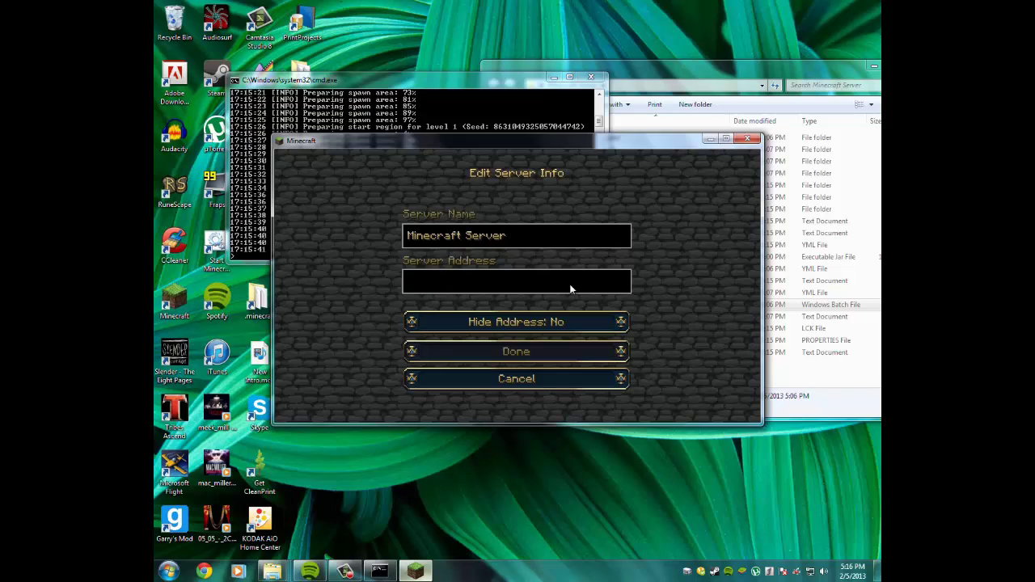
type("96.245.50.75")
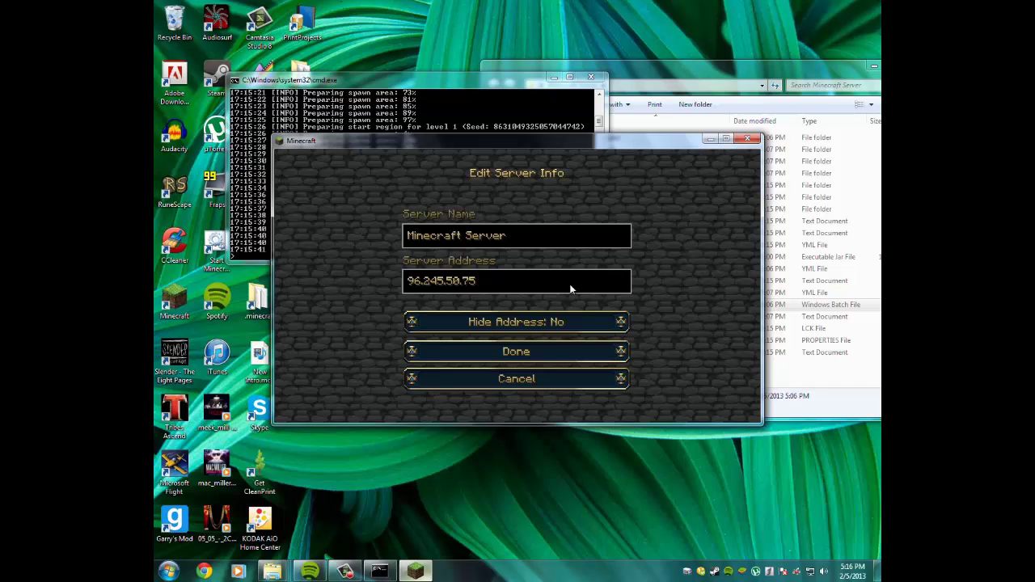
left_click(518, 382)
left_click(485, 258)
left_click(487, 298)
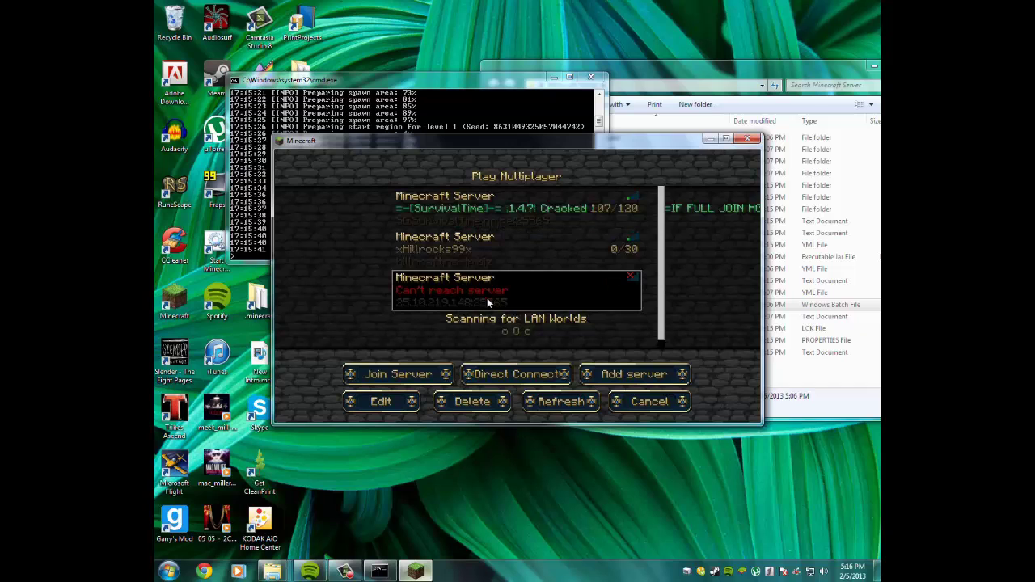